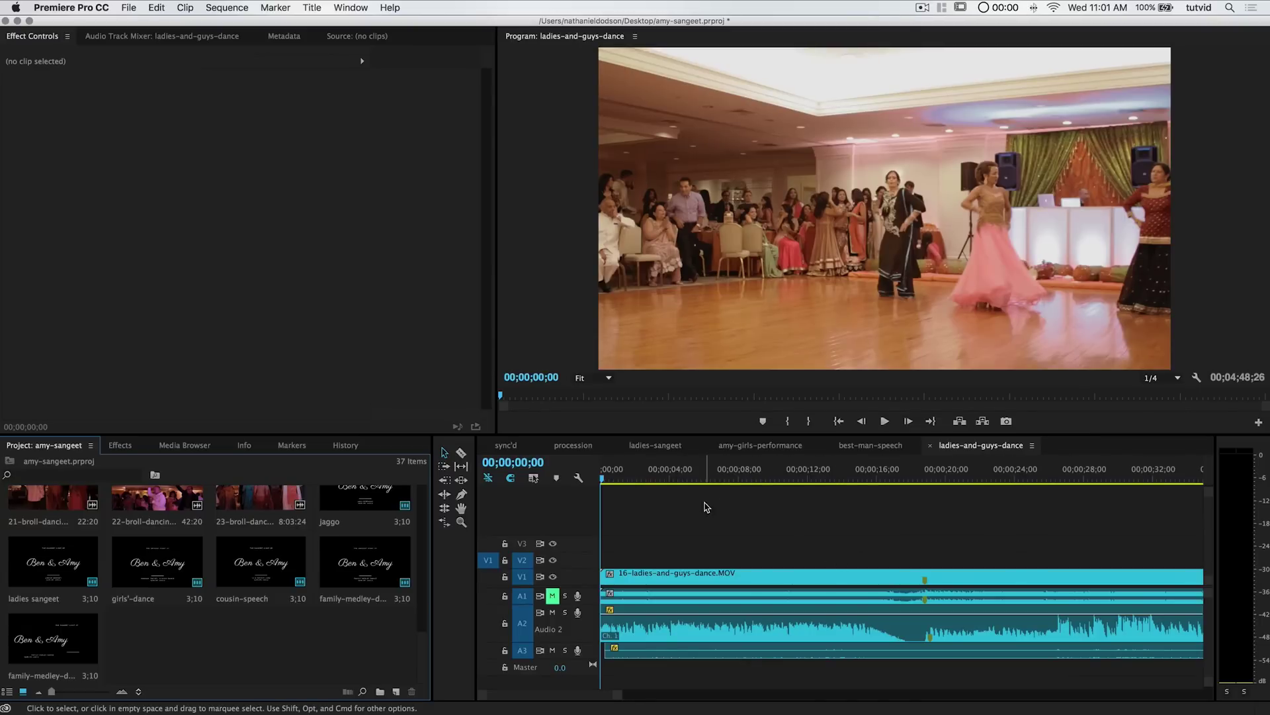
Cut the ladies-and-guys-dance clip on V1 at 00;00;10;00 with the Razor tool.
{"action": "left_click_drag", "start_coordinate": [659, 478], "coordinate": [590, 484]}
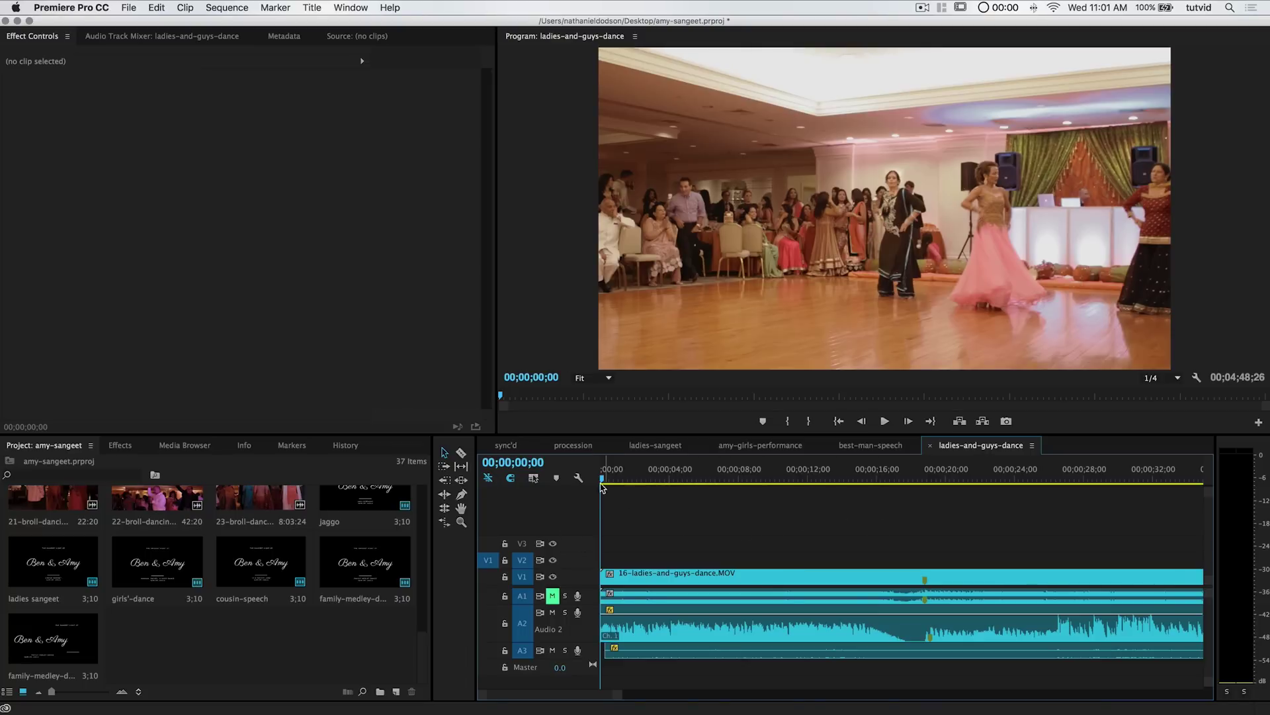
{"action": "left_click", "coordinate": [529, 463]}
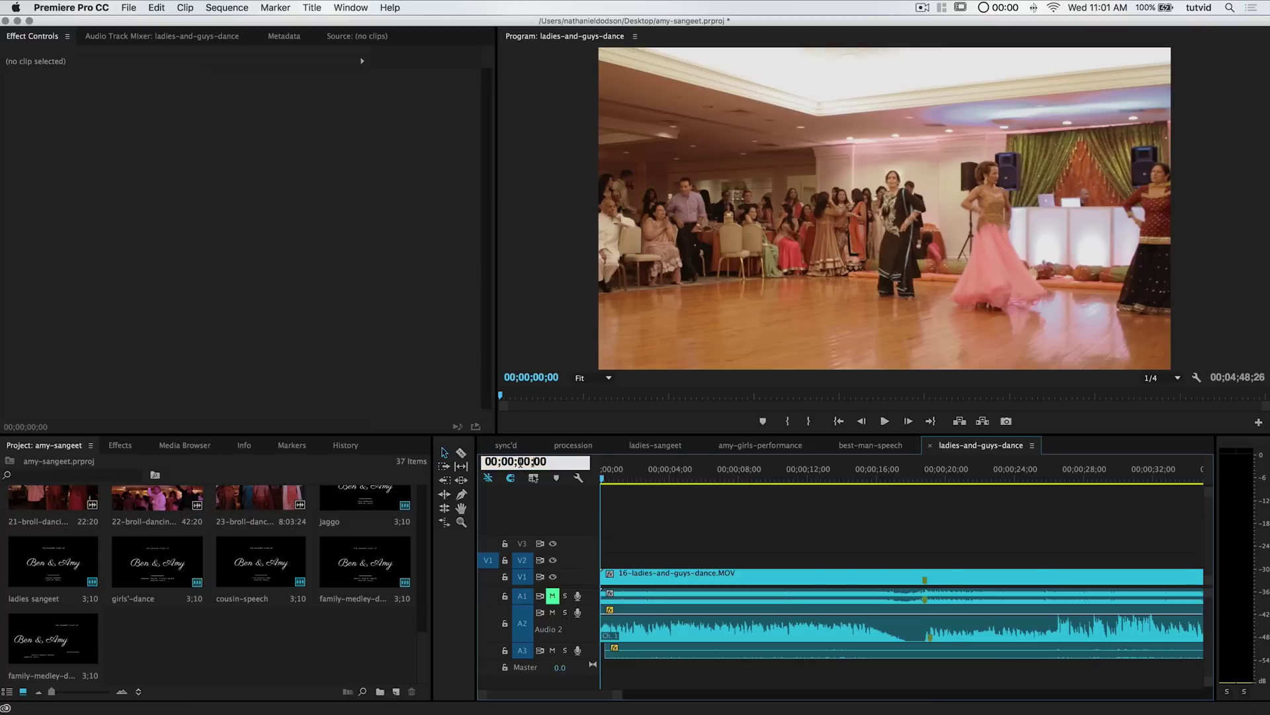
{"action": "key", "text": "Return"}
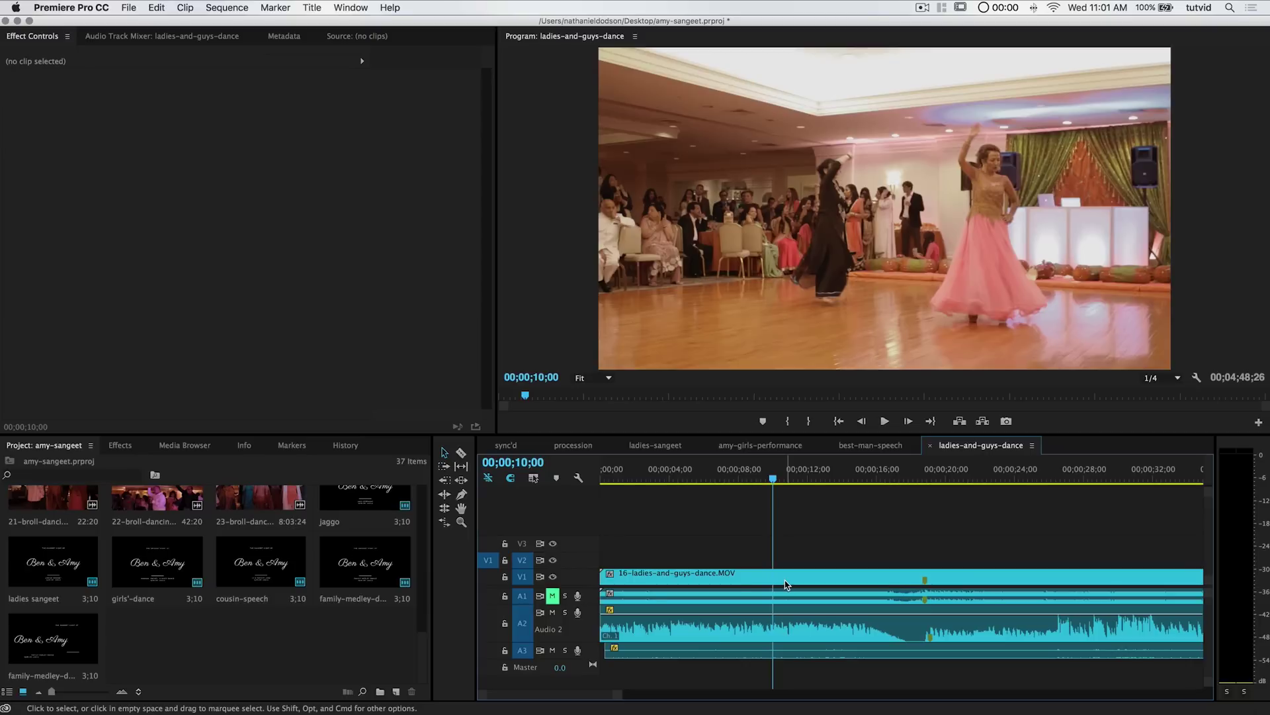
{"action": "key", "text": "c"}
{"action": "left_click", "coordinate": [774, 573]}
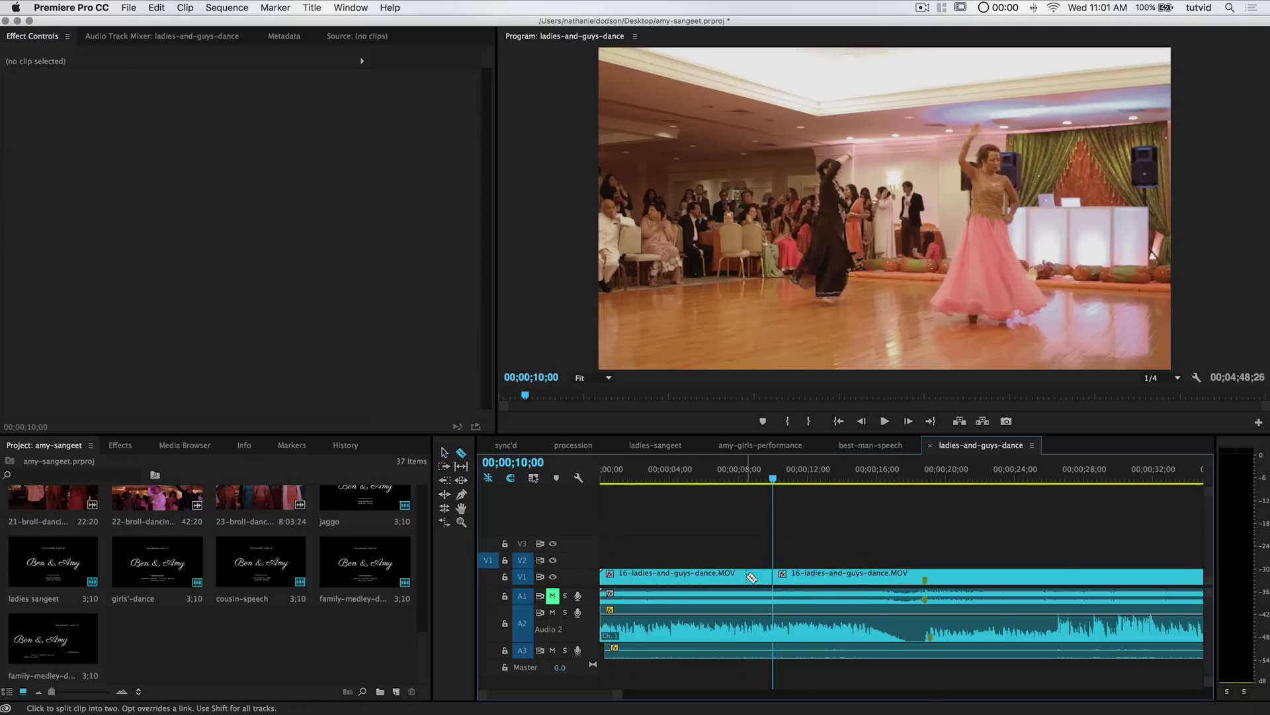
{"action": "key", "text": "v"}
{"action": "left_click_drag", "start_coordinate": [733, 489], "coordinate": [720, 488]}
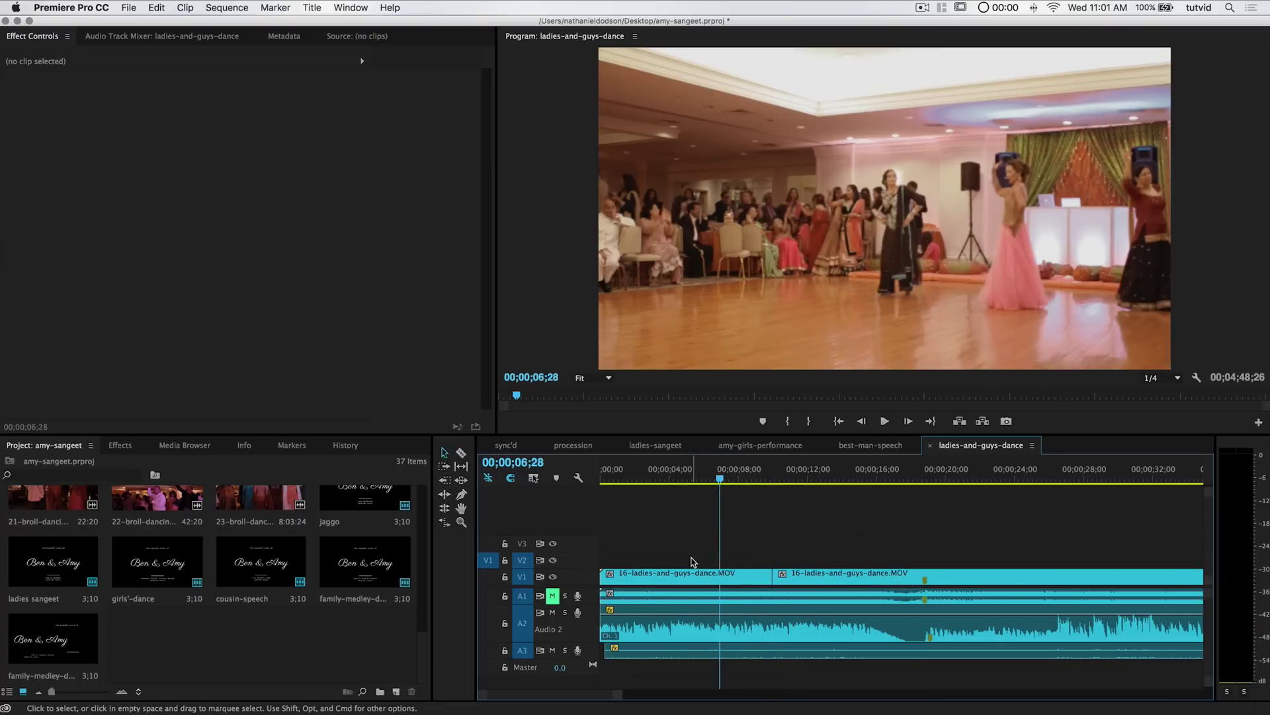
Drag Lumetri Color from Video Effects > Color Correction onto the first dance clip piece.
{"action": "left_click", "coordinate": [694, 577]}
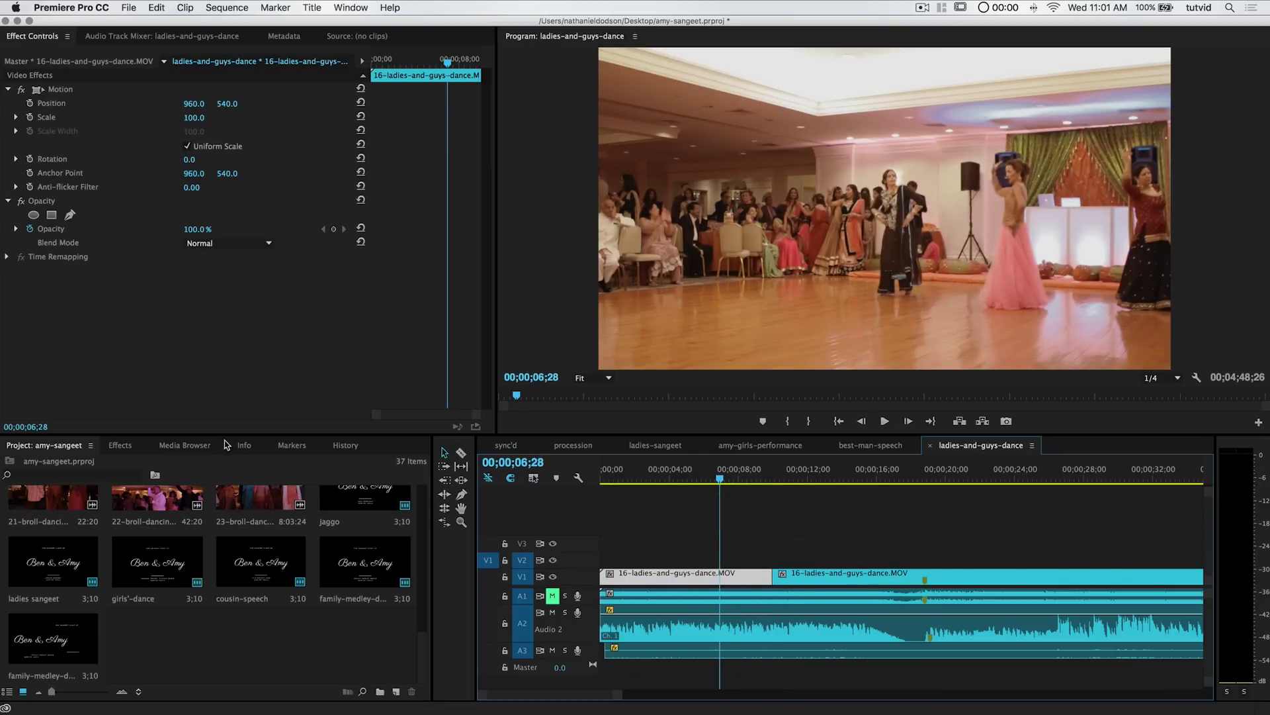
{"action": "left_click", "coordinate": [121, 445]}
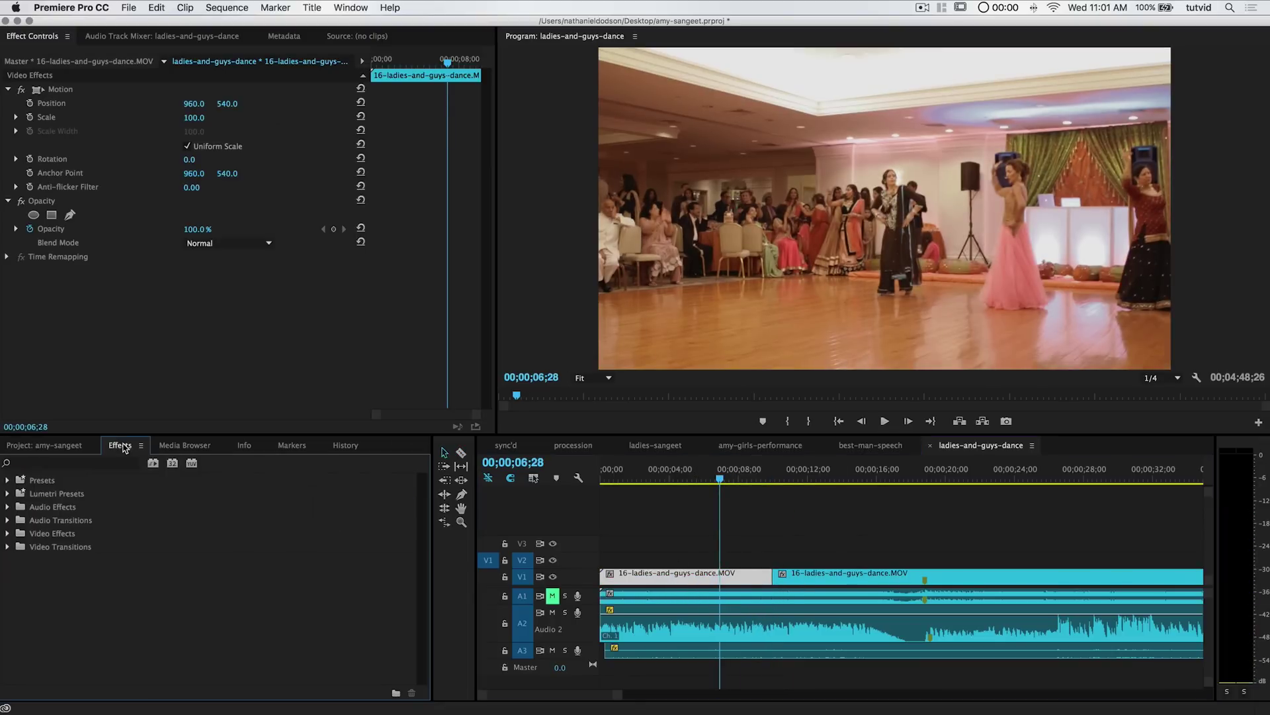
{"action": "double_click", "coordinate": [54, 534]}
{"action": "scroll", "coordinate": [110, 592], "scroll_direction": "down", "scroll_amount": 5}
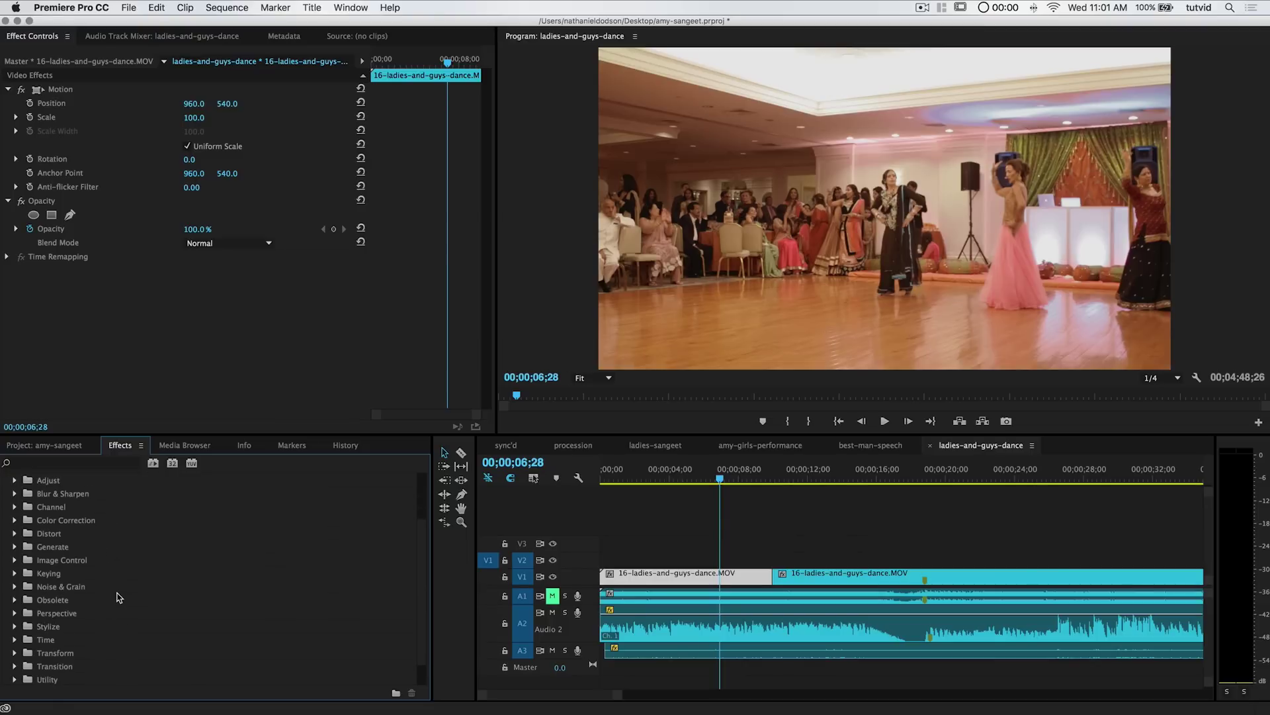
{"action": "double_click", "coordinate": [84, 522]}
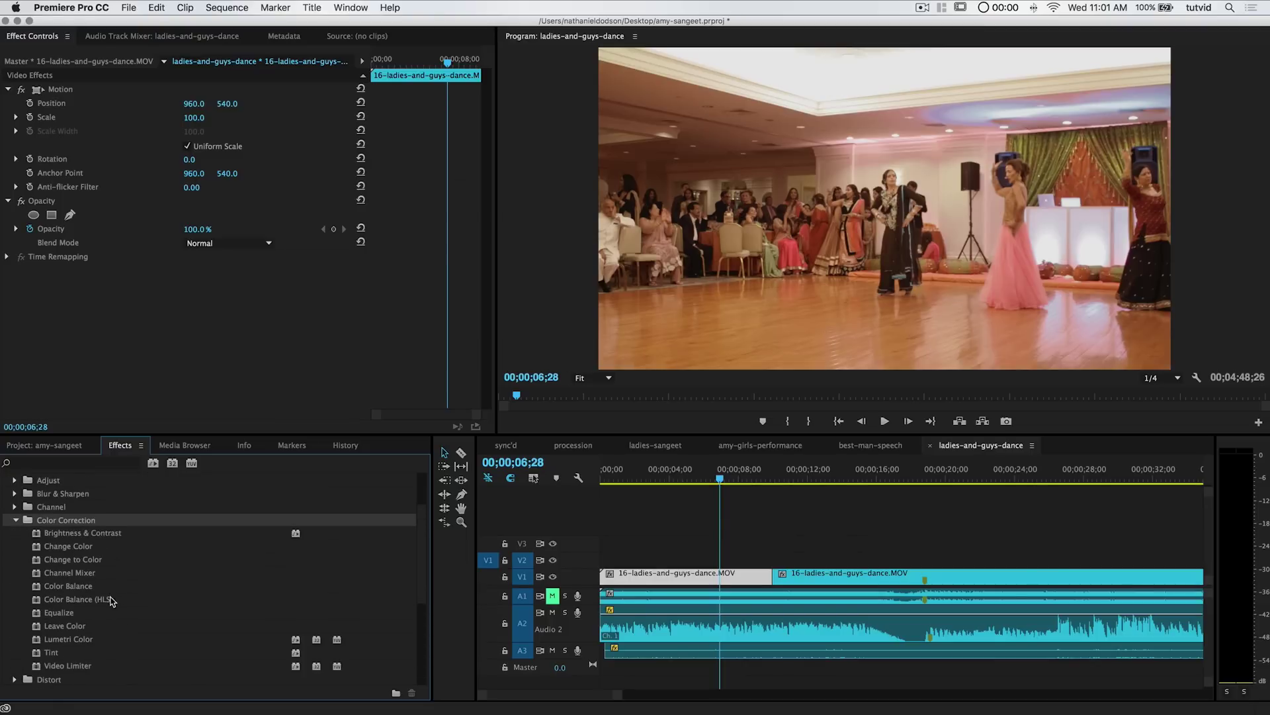
{"action": "scroll", "coordinate": [106, 609], "scroll_direction": "down", "scroll_amount": 2}
{"action": "left_click", "coordinate": [49, 615]}
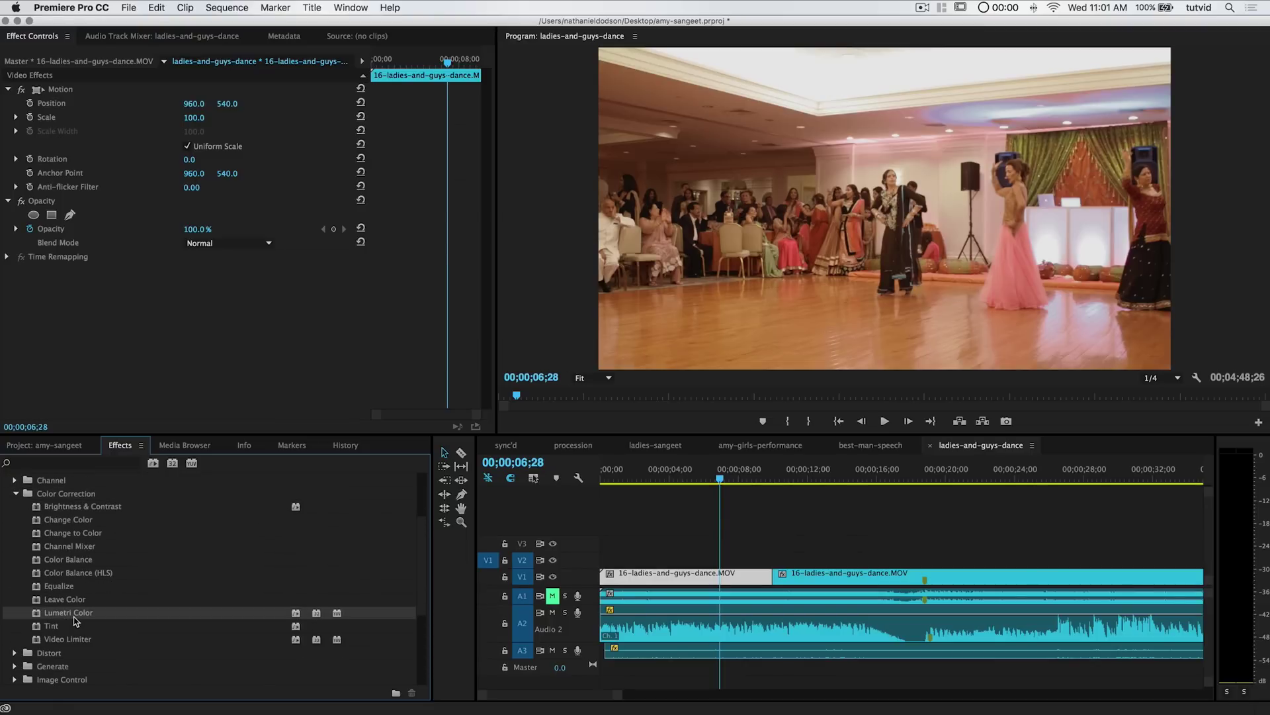
{"action": "left_click_drag", "start_coordinate": [74, 616], "coordinate": [692, 579]}
Collapse the effect folders and expand Lumetri Color's Curves settings in Effect Controls.
{"action": "left_click", "coordinate": [16, 494]}
{"action": "scroll", "coordinate": [81, 573], "scroll_direction": "up", "scroll_amount": 4}
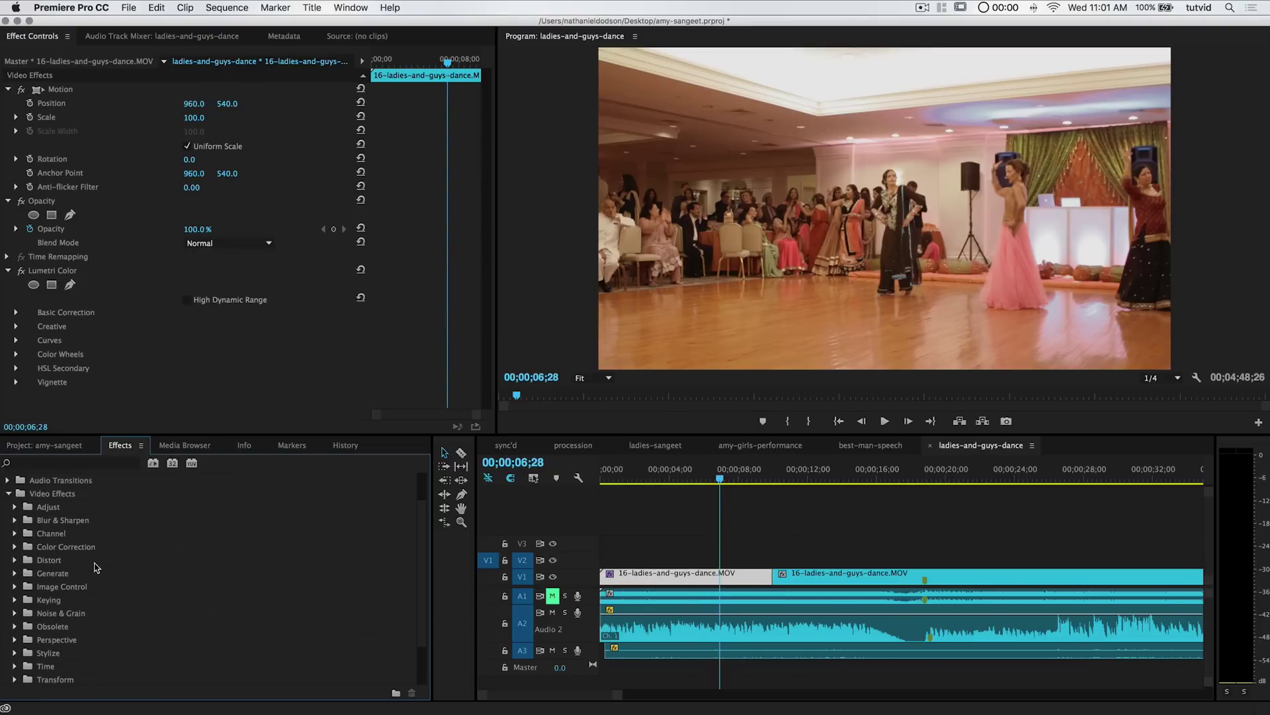
{"action": "scroll", "coordinate": [85, 587], "scroll_direction": "down", "scroll_amount": 3}
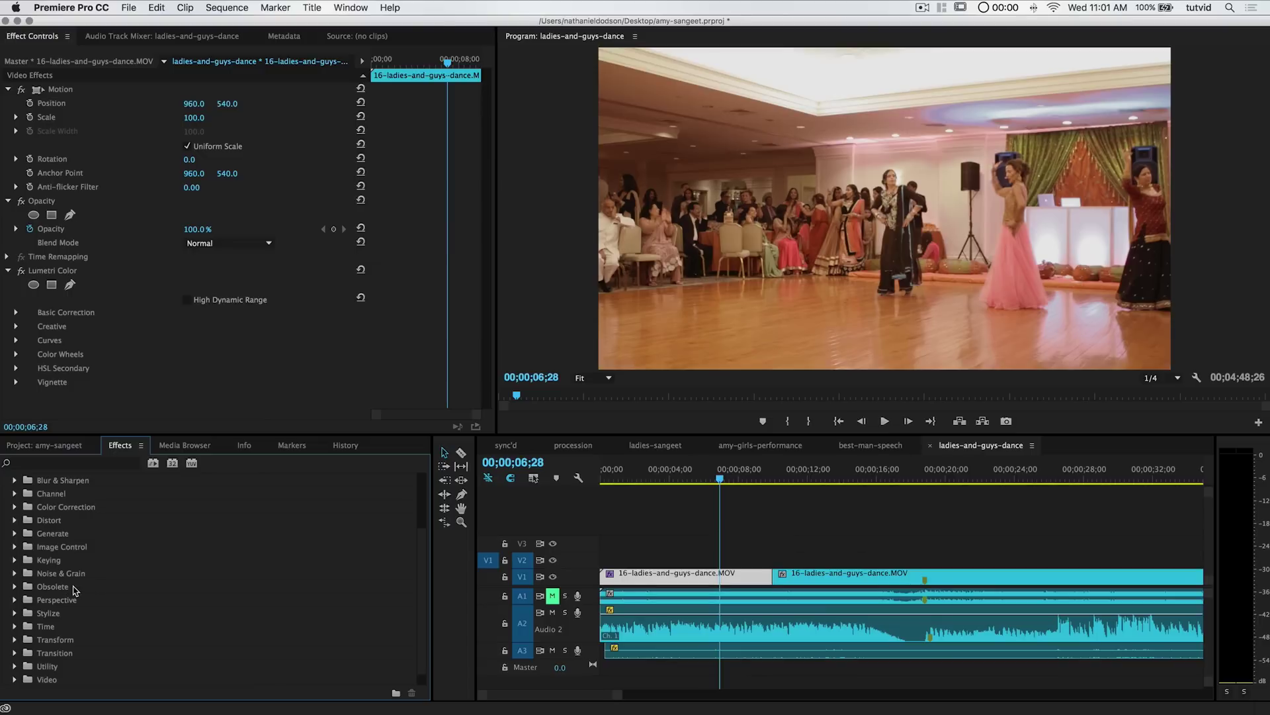
{"action": "double_click", "coordinate": [76, 587]}
{"action": "scroll", "coordinate": [154, 603], "scroll_direction": "down", "scroll_amount": 6}
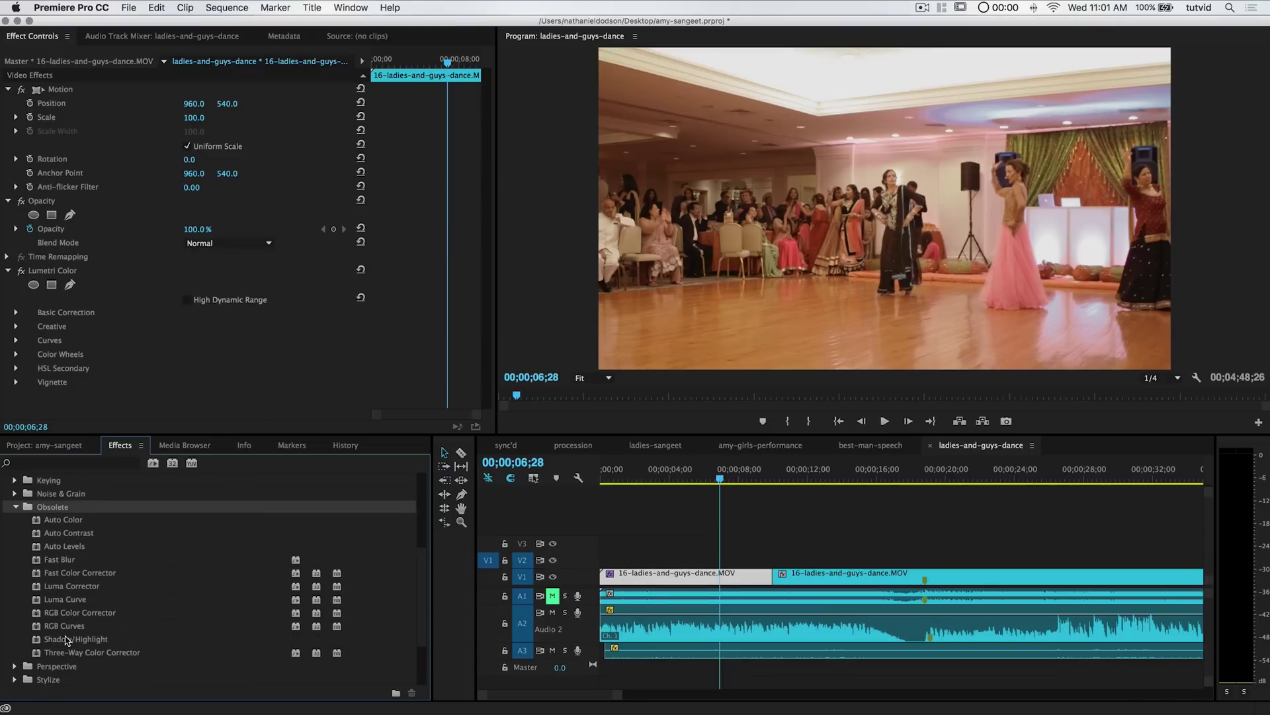
{"action": "left_click", "coordinate": [16, 508]}
{"action": "scroll", "coordinate": [127, 556], "scroll_direction": "up", "scroll_amount": 12}
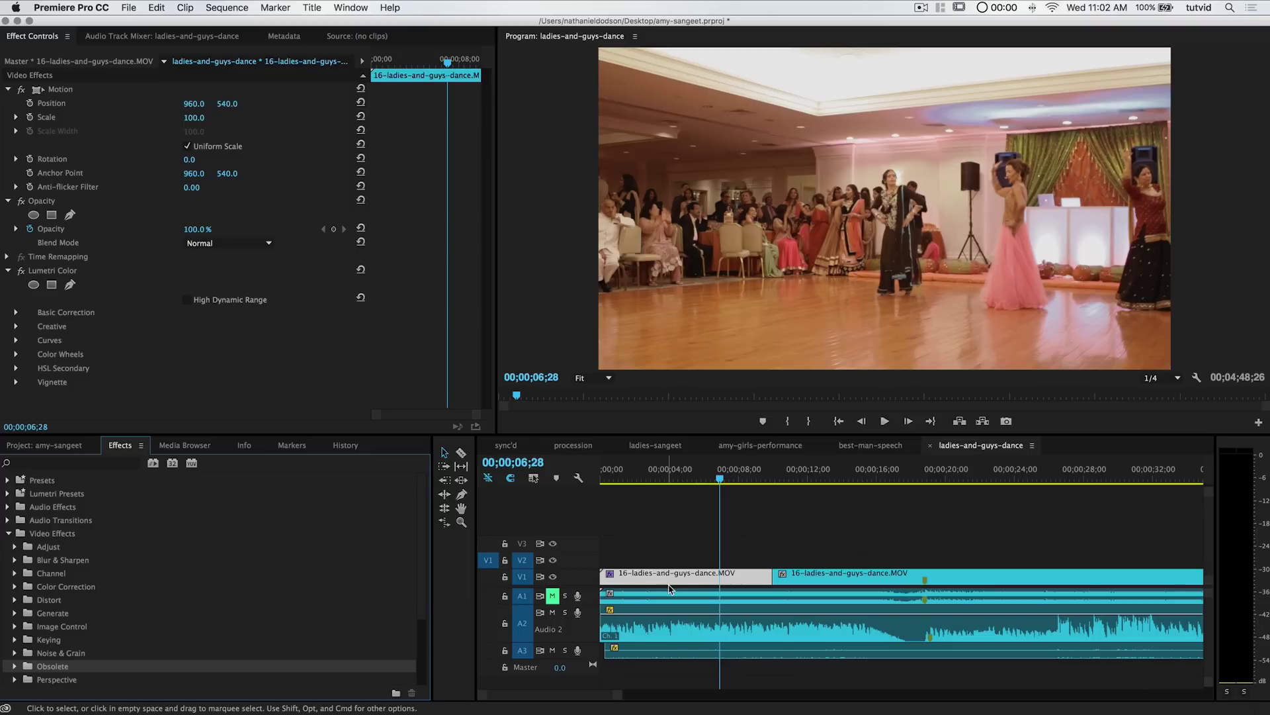
{"action": "left_click", "coordinate": [9, 272]}
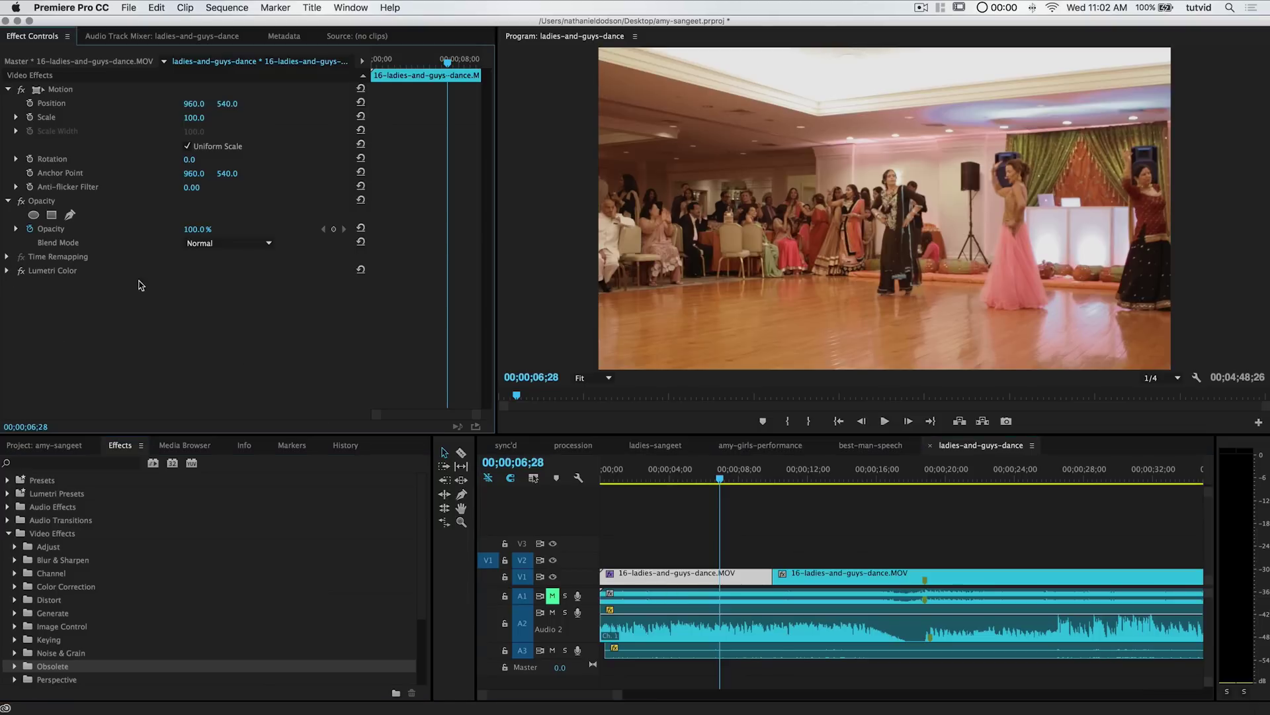
{"action": "left_click", "coordinate": [8, 271]}
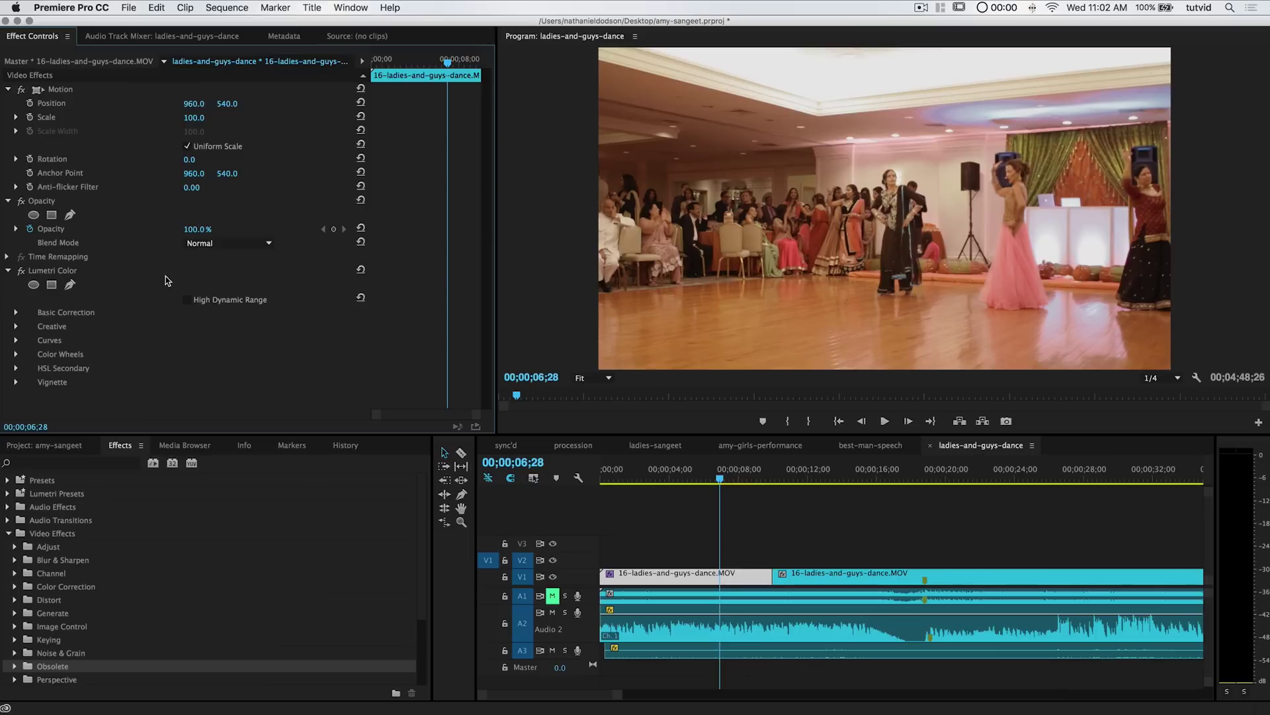
{"action": "left_click", "coordinate": [15, 341]}
Raise the RGB curve's black point and lower its white point, then collapse Lumetri Color.
{"action": "scroll", "coordinate": [155, 338], "scroll_direction": "down", "scroll_amount": 6}
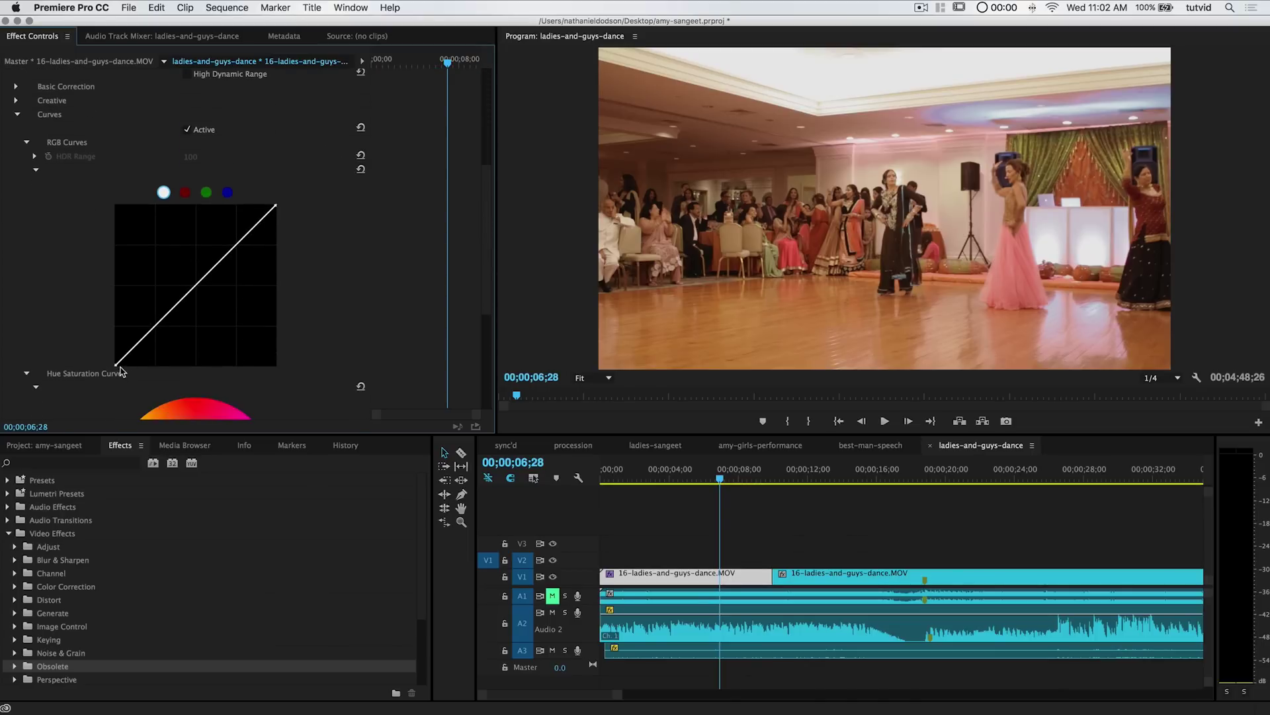
{"action": "left_click_drag", "start_coordinate": [115, 365], "coordinate": [104, 329]}
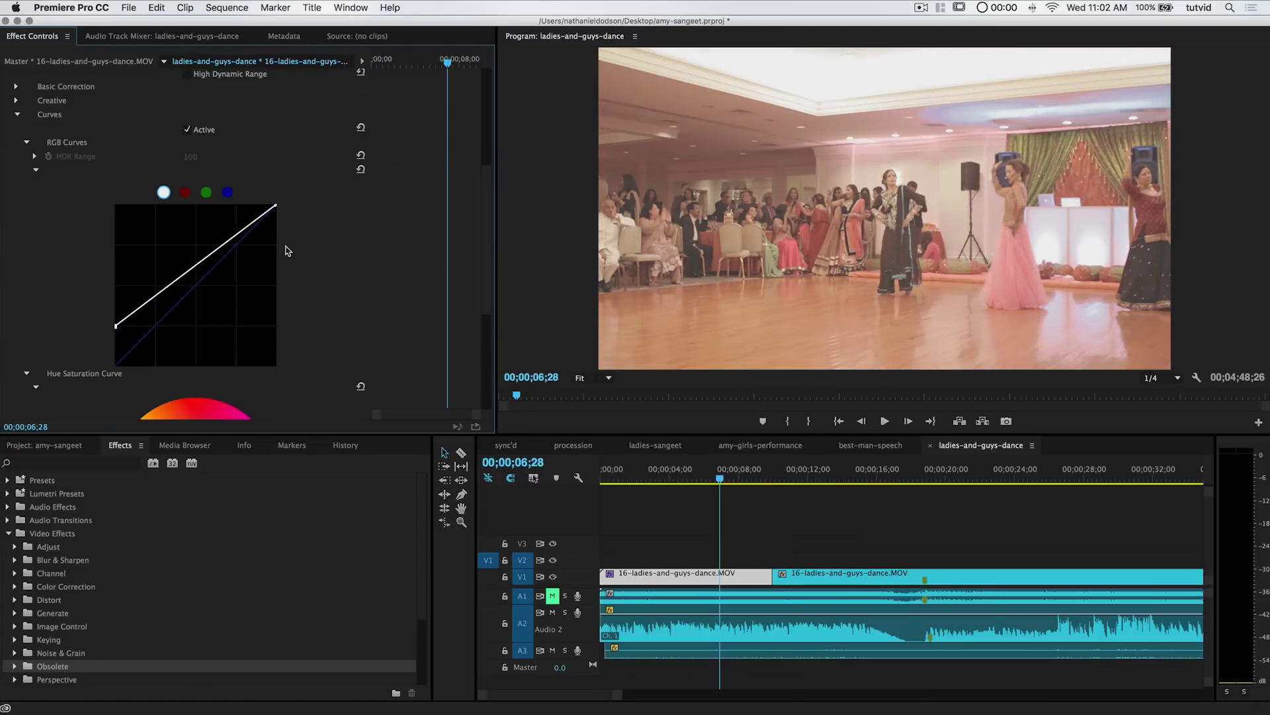
{"action": "left_click_drag", "start_coordinate": [275, 206], "coordinate": [289, 248]}
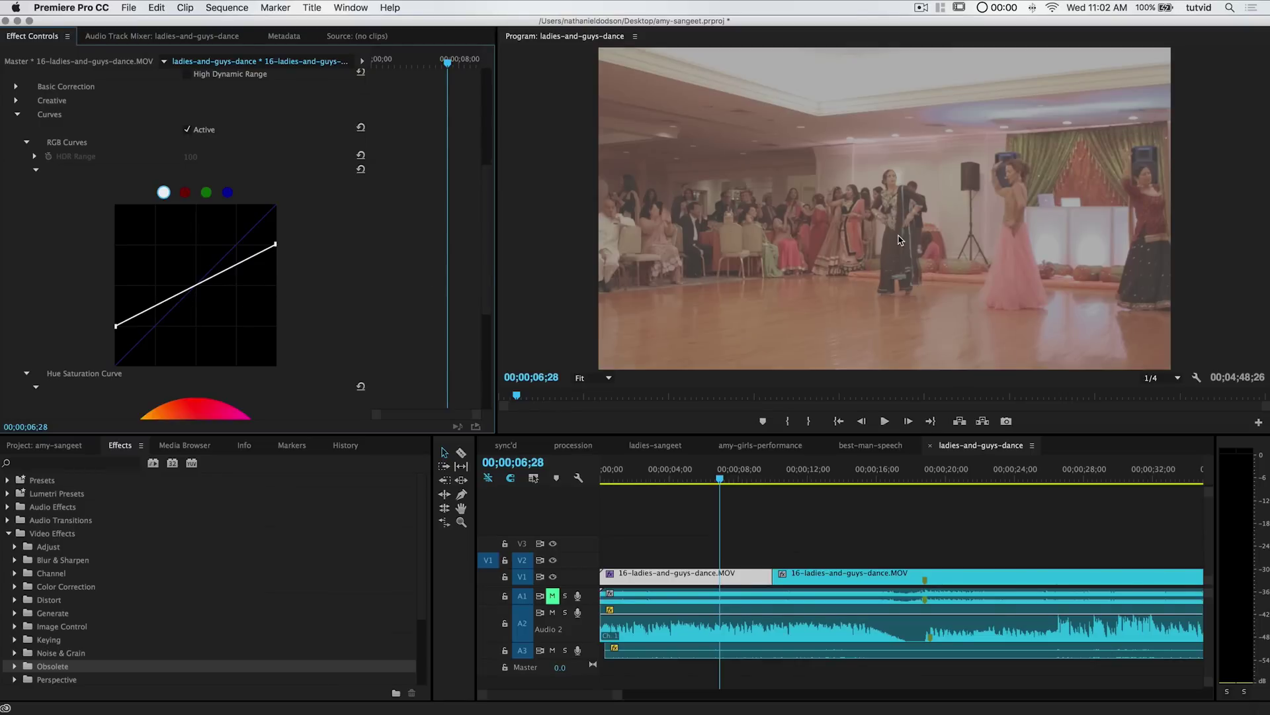
{"action": "left_click", "coordinate": [16, 115]}
{"action": "left_click", "coordinate": [8, 272]}
{"action": "left_click", "coordinate": [68, 448]}
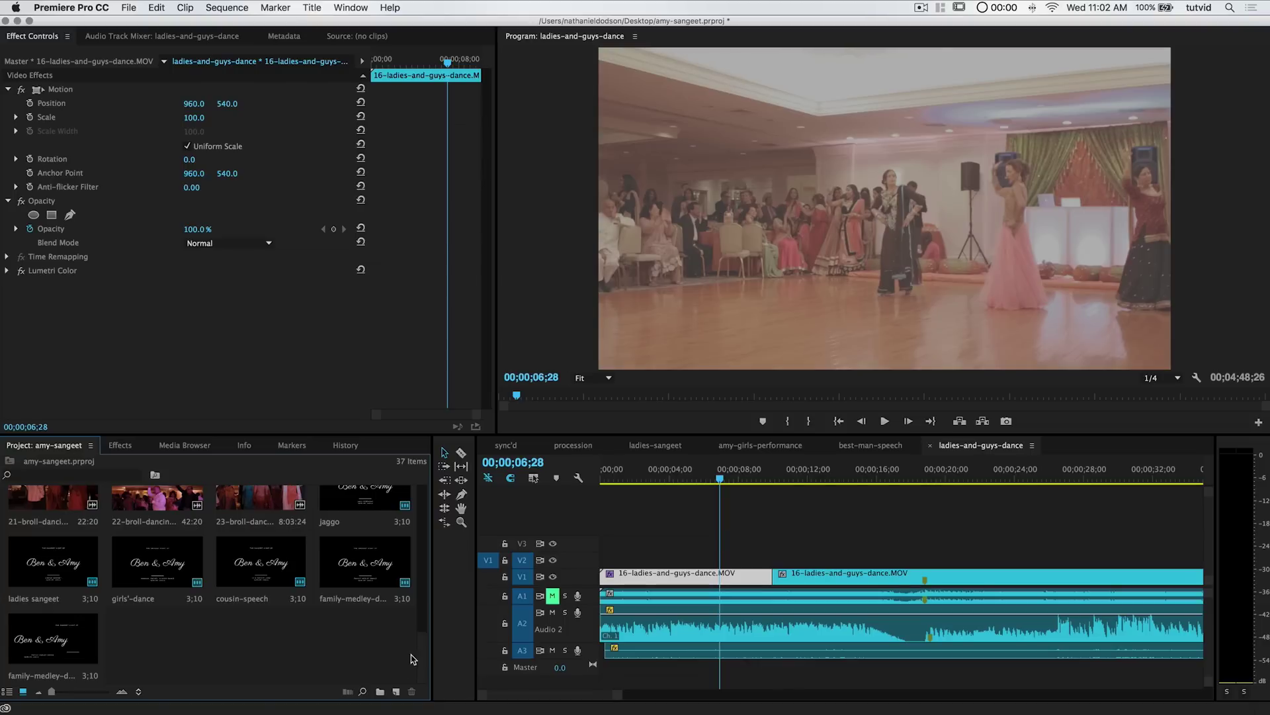
Open the family-medley-dance title from the Project panel and resize the Title editor window.
{"action": "left_click", "coordinate": [396, 691]}
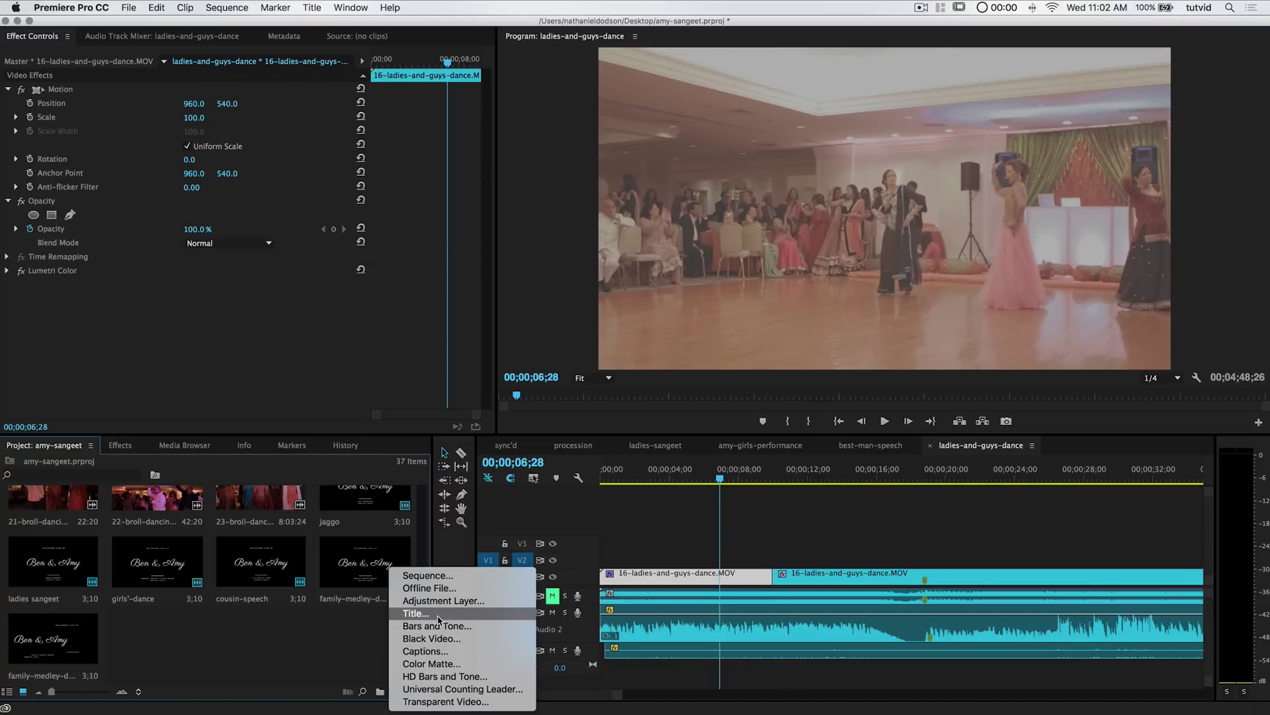
{"action": "left_click", "coordinate": [31, 645]}
{"action": "left_click", "coordinate": [26, 639]}
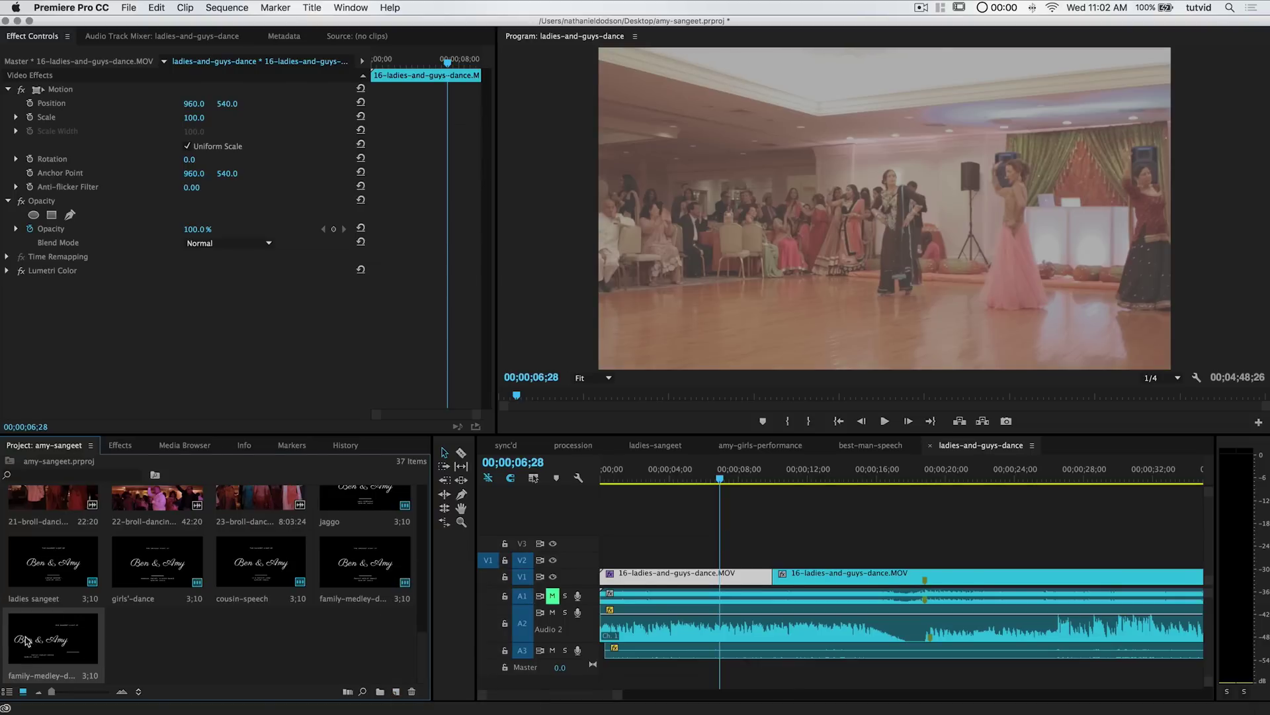
{"action": "double_click", "coordinate": [51, 639]}
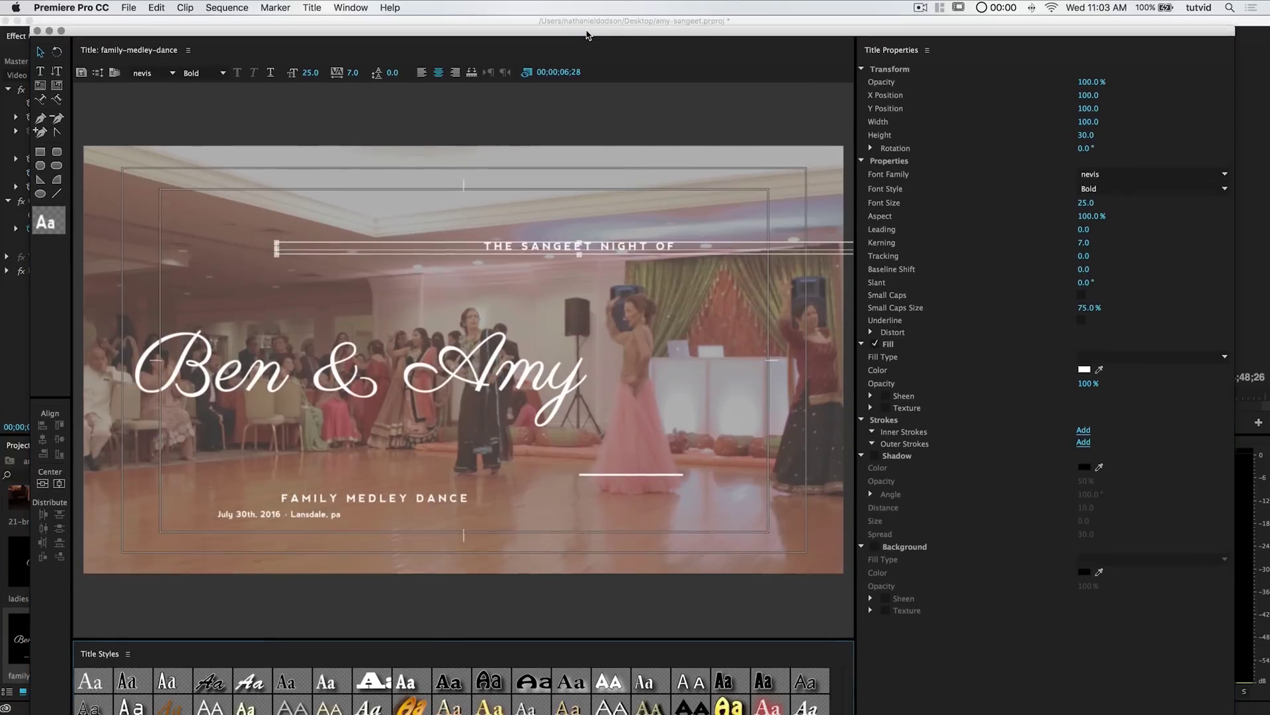
{"action": "double_click", "coordinate": [586, 35]}
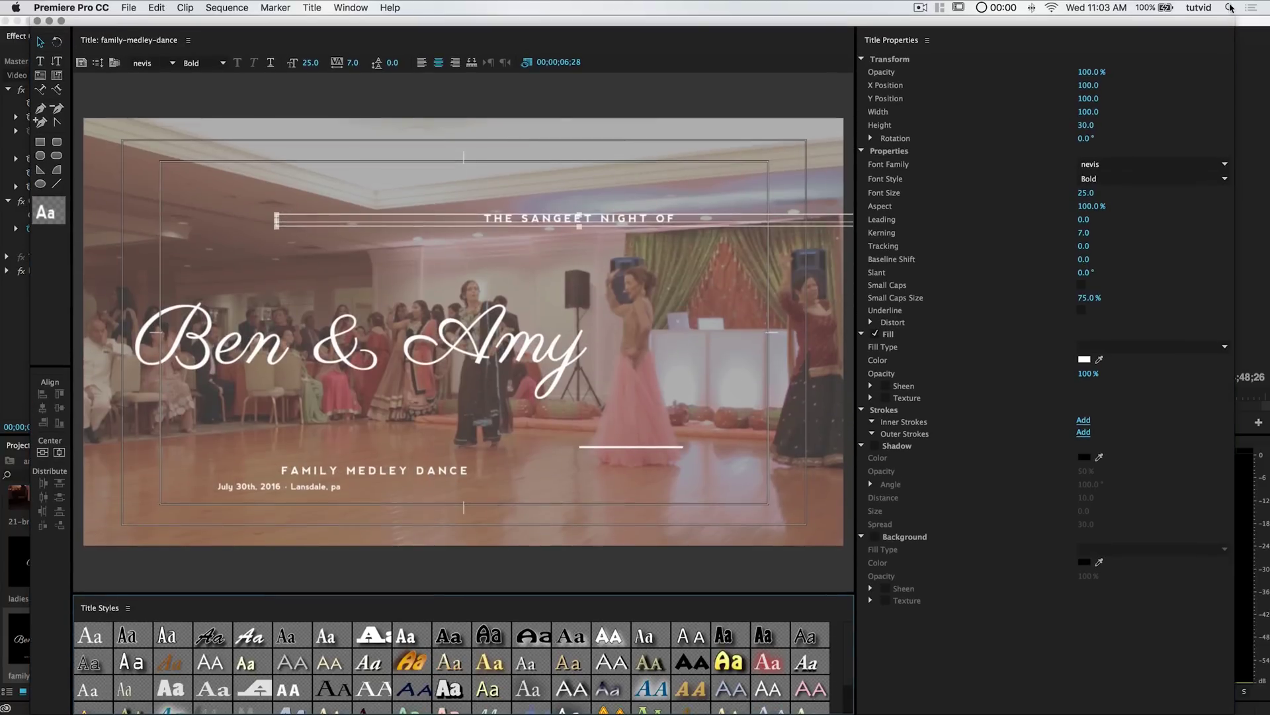
{"action": "left_click_drag", "start_coordinate": [1235, 19], "coordinate": [1175, 127]}
{"action": "left_click_drag", "start_coordinate": [926, 136], "coordinate": [938, 67]}
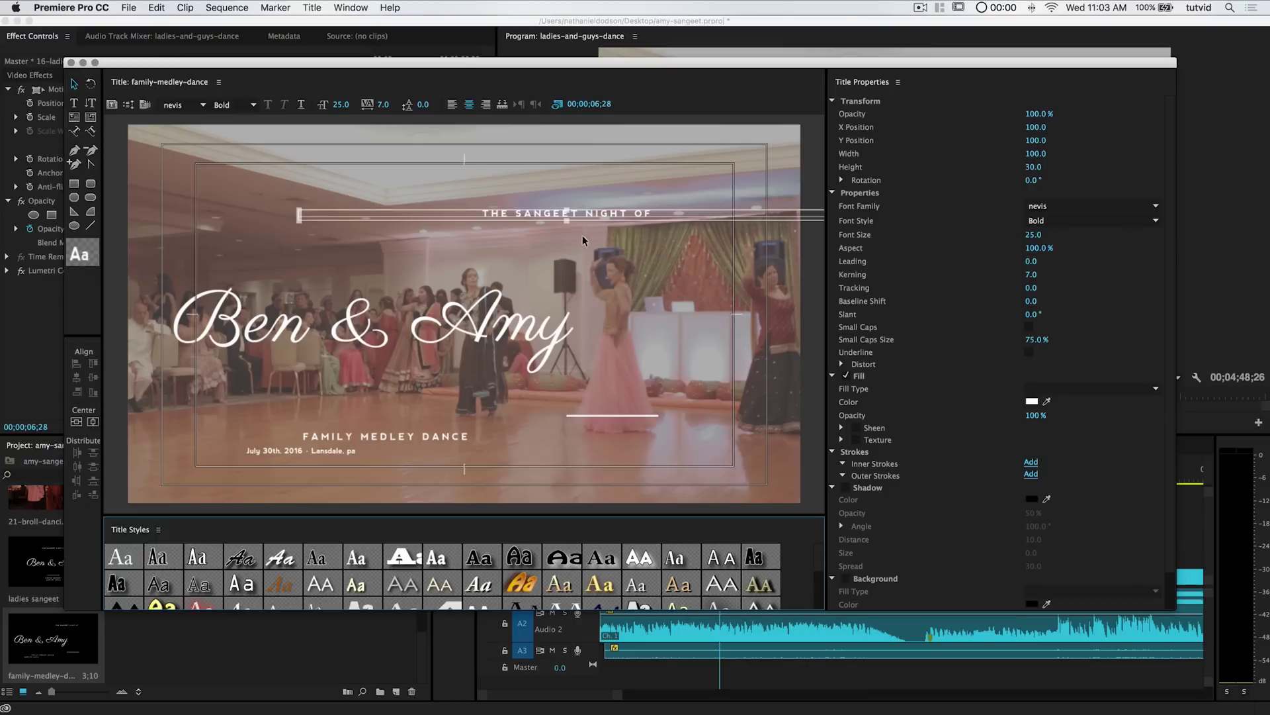
Center all title objects horizontally together, then center the THE SANGEET NIGHT OF line.
{"action": "left_click", "coordinate": [394, 340]}
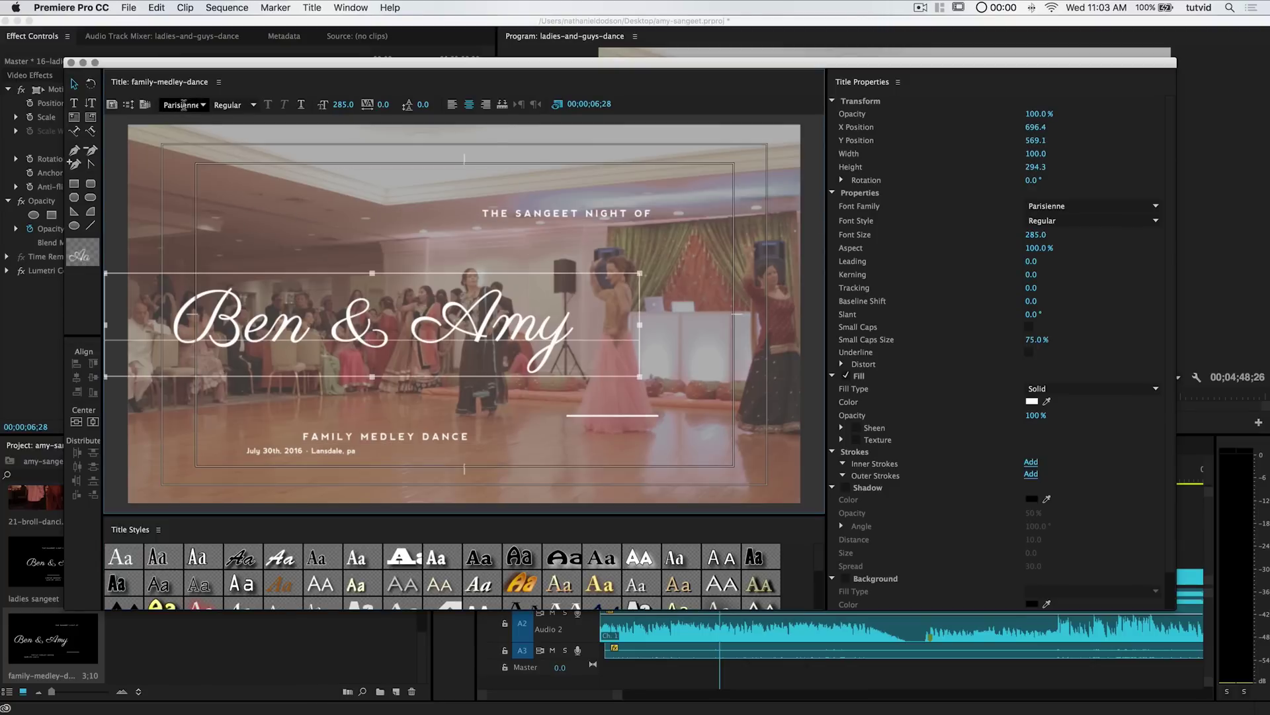
{"action": "left_click", "coordinate": [352, 217]}
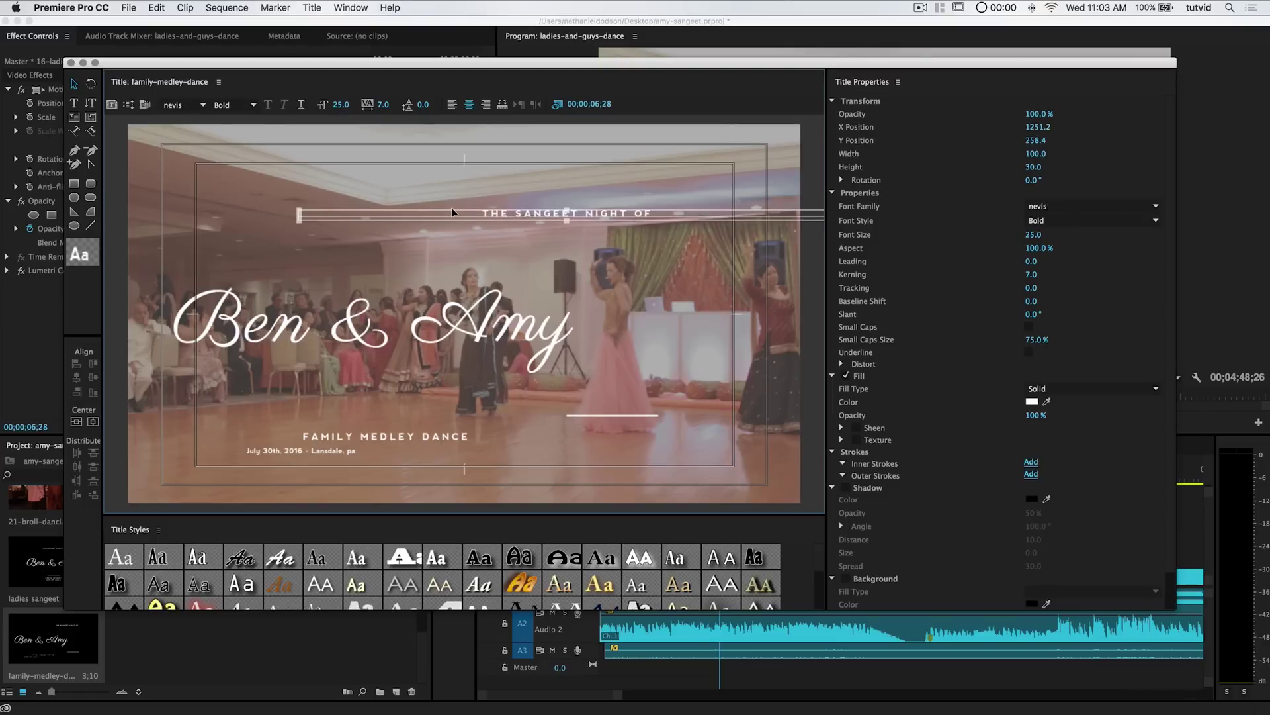
{"action": "left_click_drag", "start_coordinate": [355, 173], "coordinate": [669, 487]}
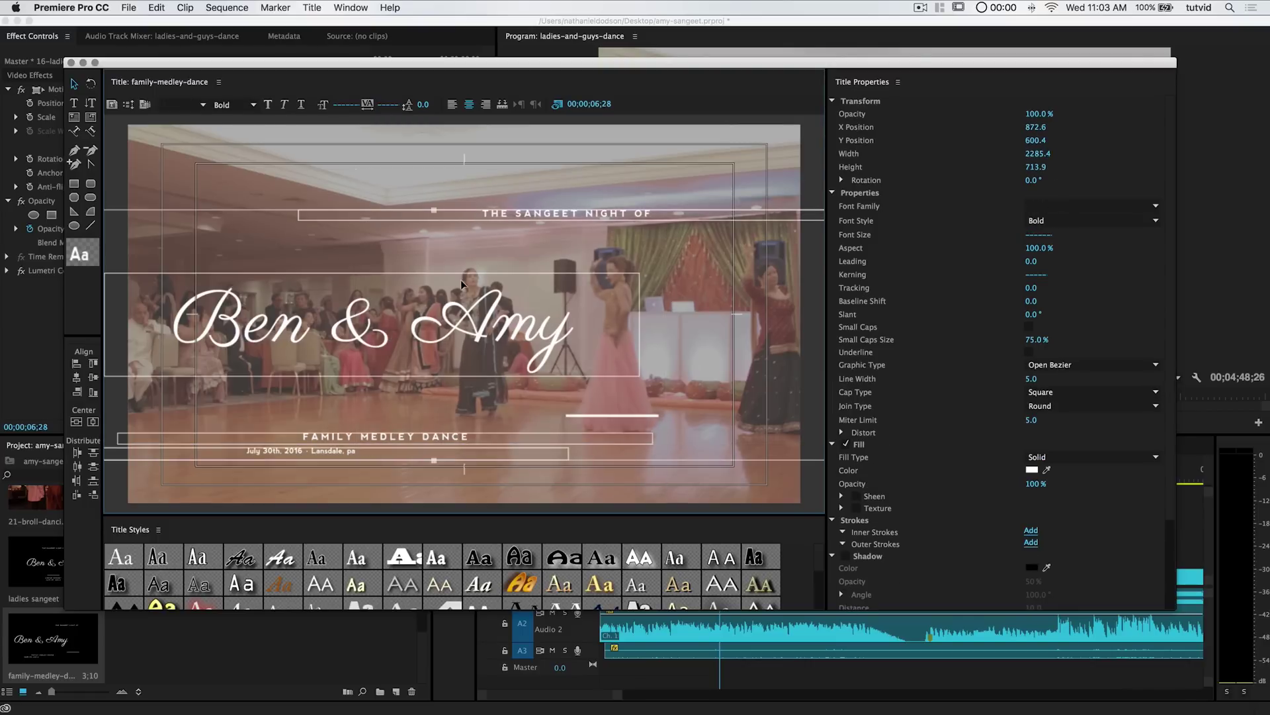
{"action": "left_click", "coordinate": [94, 423]}
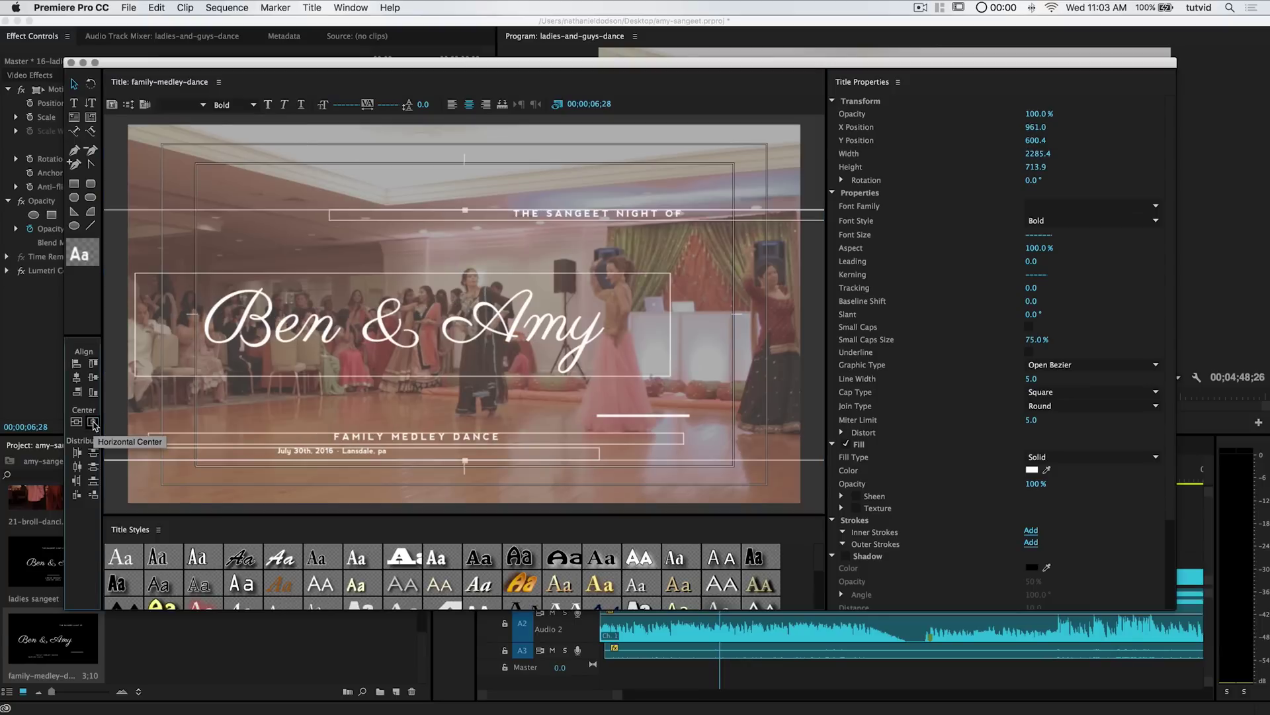
{"action": "mouse_move", "coordinate": [572, 155]}
{"action": "left_mouse_down"}
{"action": "mouse_move", "coordinate": [759, 437]}
{"action": "mouse_move", "coordinate": [596, 141]}
{"action": "left_mouse_up"}
{"action": "left_click", "coordinate": [605, 215]}
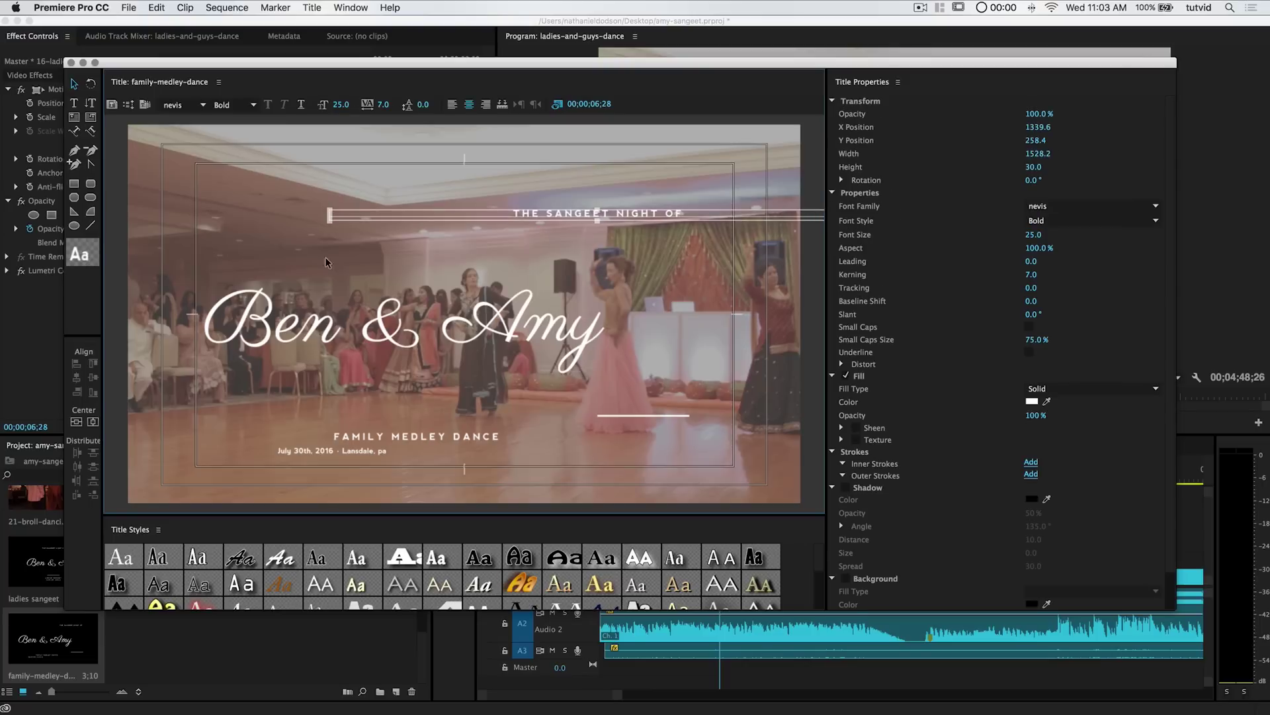
{"action": "left_click", "coordinate": [94, 423]}
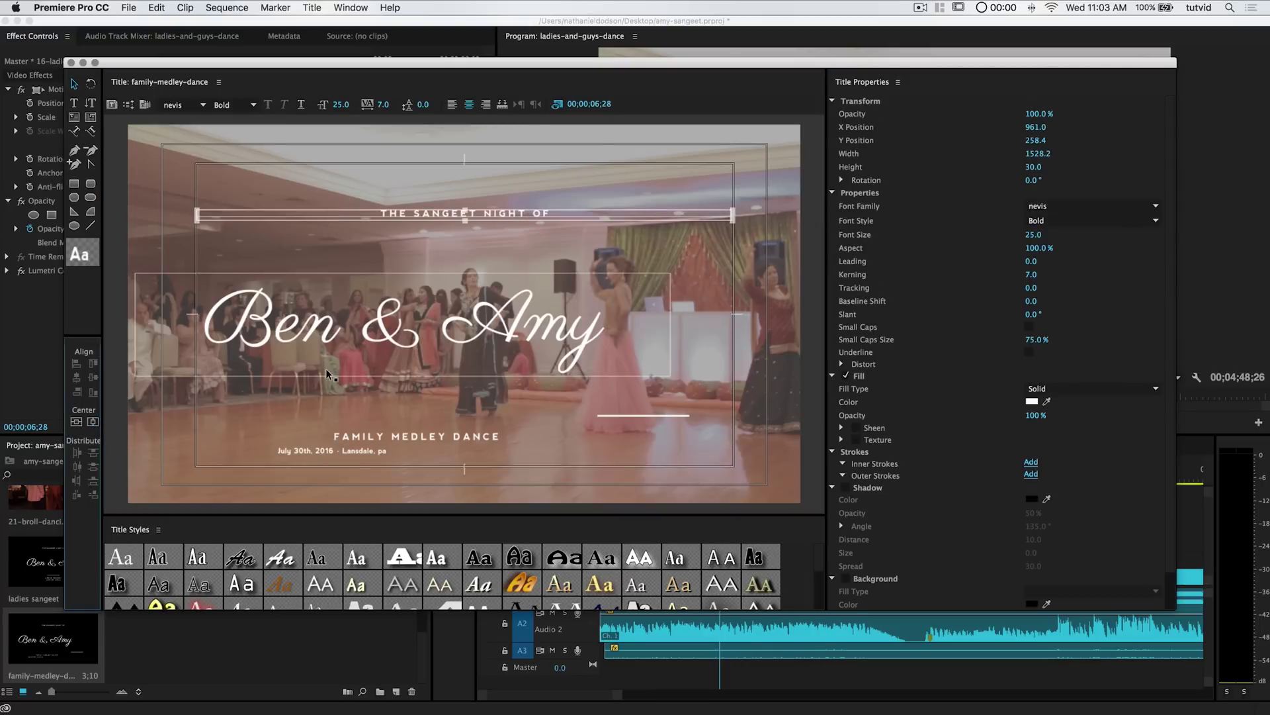
Horizontally center Ben & Amy, FAMILY MEDLEY DANCE, the July 30th date line and the divider.
{"action": "left_click", "coordinate": [357, 348]}
{"action": "left_click", "coordinate": [94, 423]}
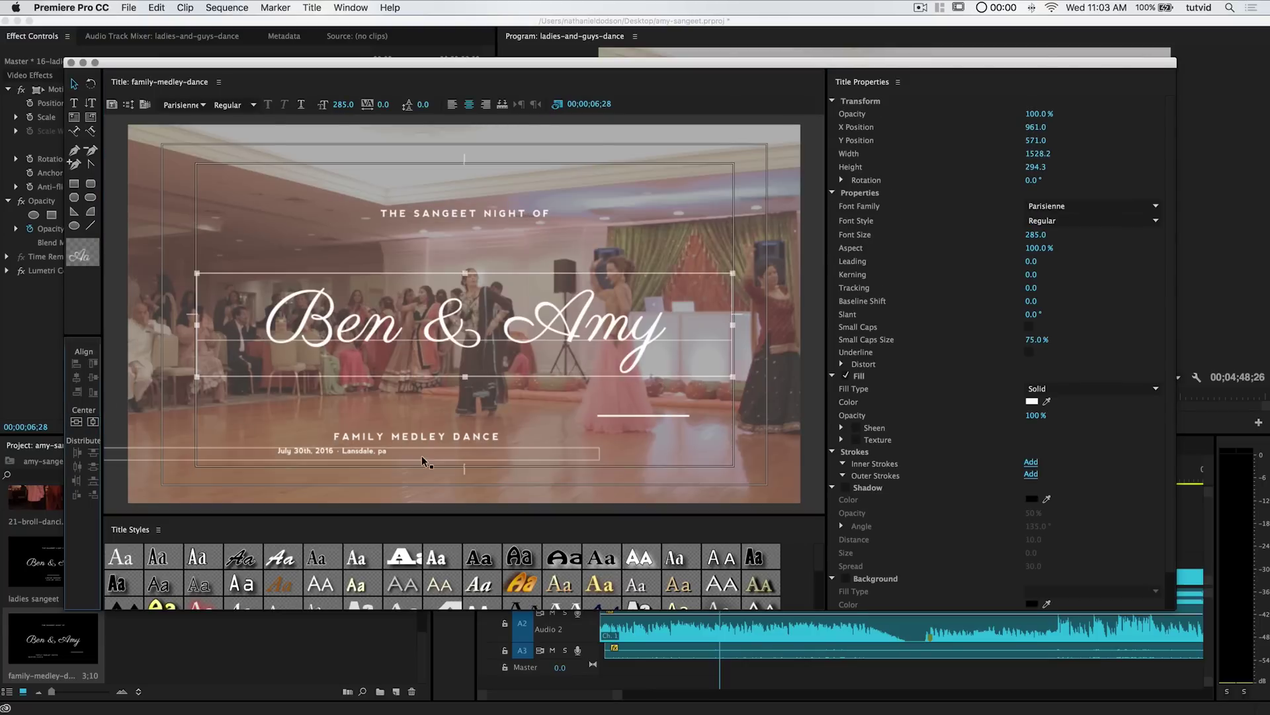
{"action": "left_click", "coordinate": [442, 443]}
{"action": "left_click", "coordinate": [94, 423]}
{"action": "left_click", "coordinate": [330, 457]}
{"action": "left_click", "coordinate": [93, 422]}
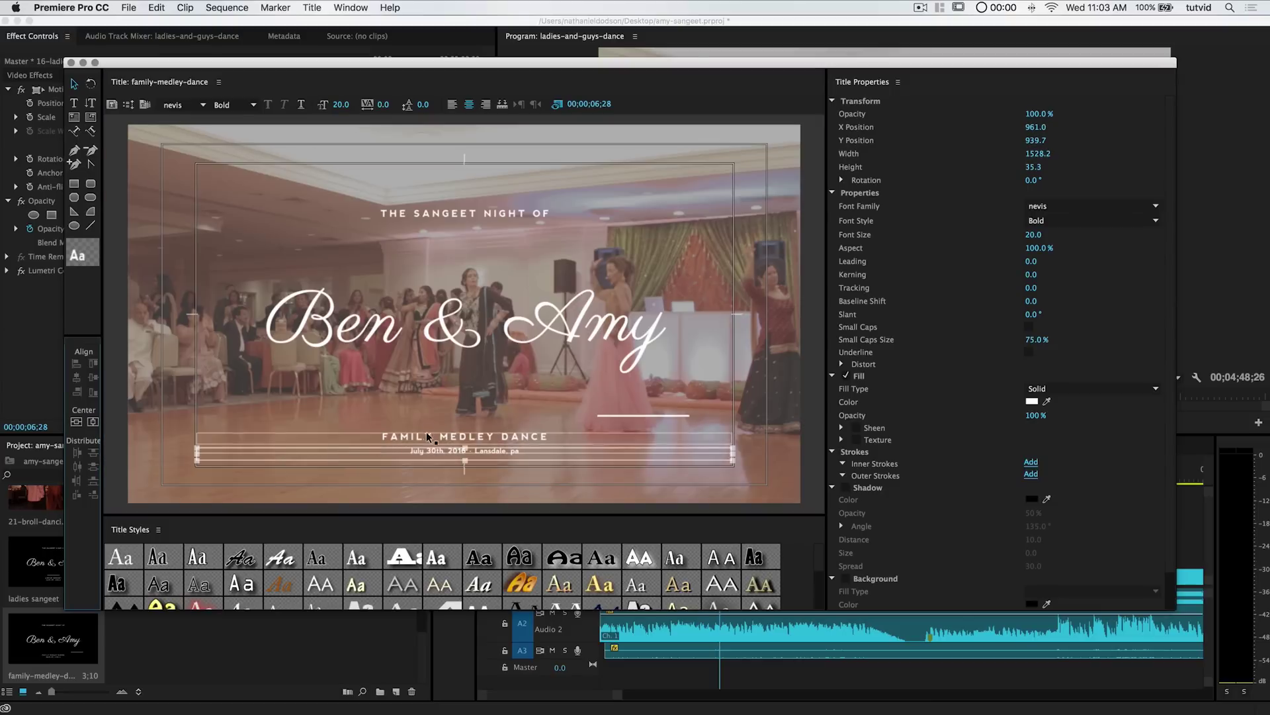
{"action": "left_click", "coordinate": [729, 453]}
{"action": "left_click", "coordinate": [634, 414]}
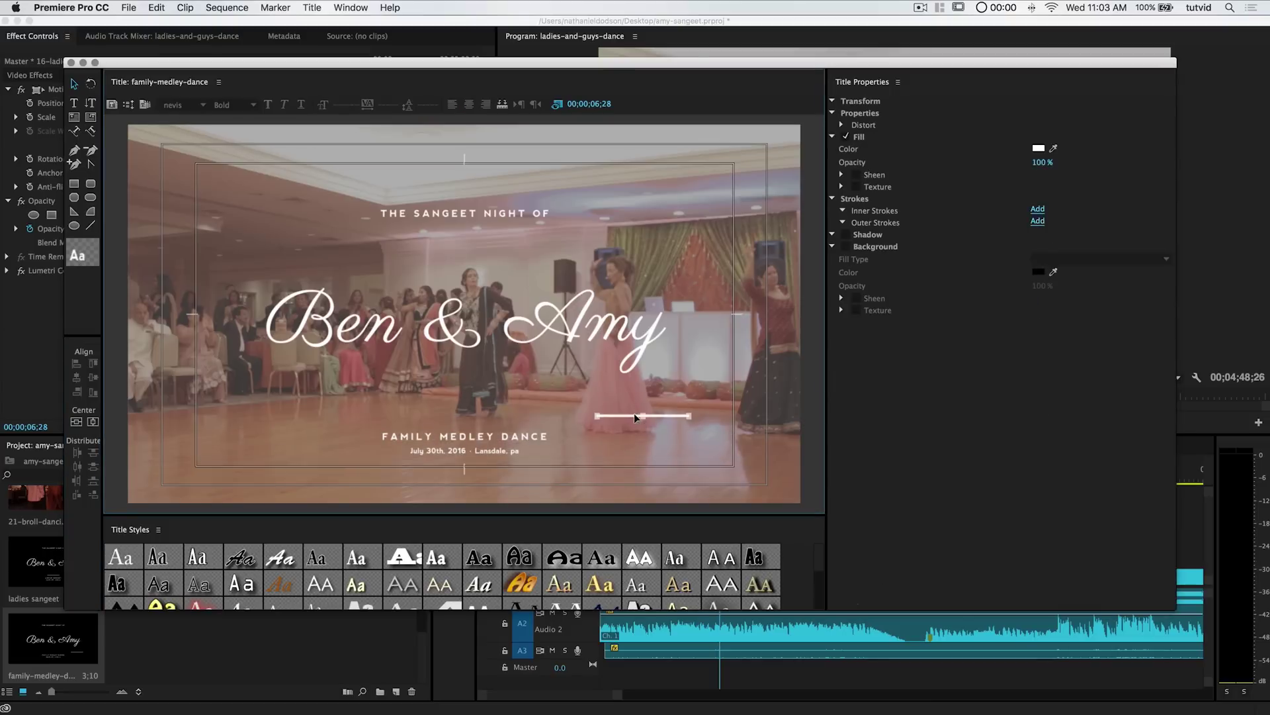
{"action": "left_click", "coordinate": [94, 422]}
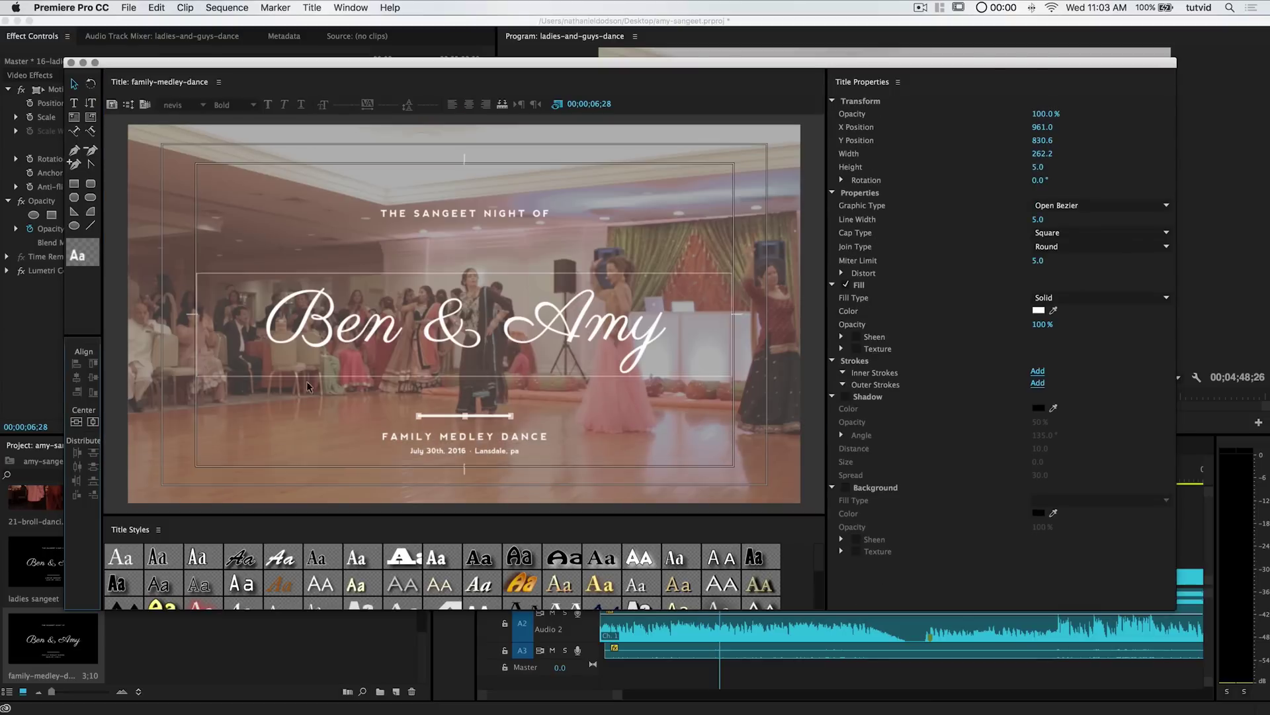
{"action": "left_click", "coordinate": [528, 479]}
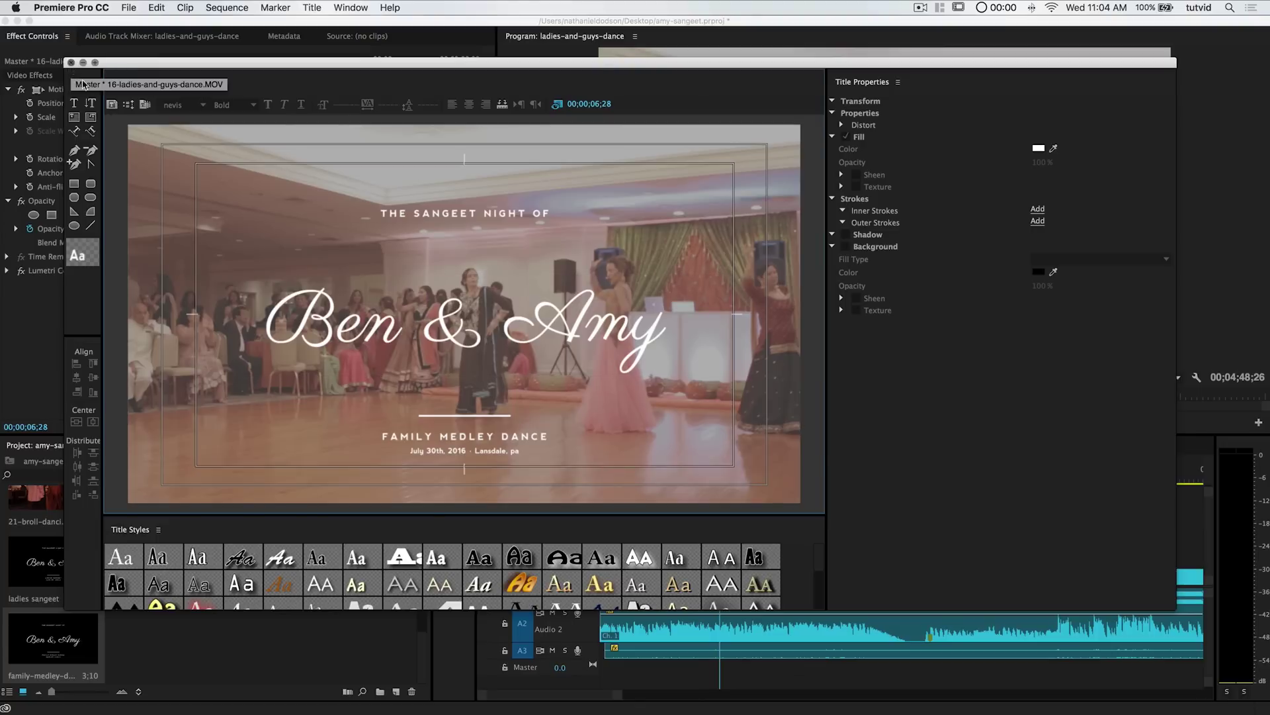
Close the Title designer and place the family-medley-dance title on V2 at the sequence start.
{"action": "left_click", "coordinate": [71, 62]}
{"action": "left_click_drag", "start_coordinate": [65, 640], "coordinate": [625, 558]}
{"action": "left_click_drag", "start_coordinate": [651, 483], "coordinate": [602, 482]}
Extend the V2 title to about 10 seconds, ending with the first dance shot.
{"action": "left_click_drag", "start_coordinate": [653, 559], "coordinate": [665, 555]}
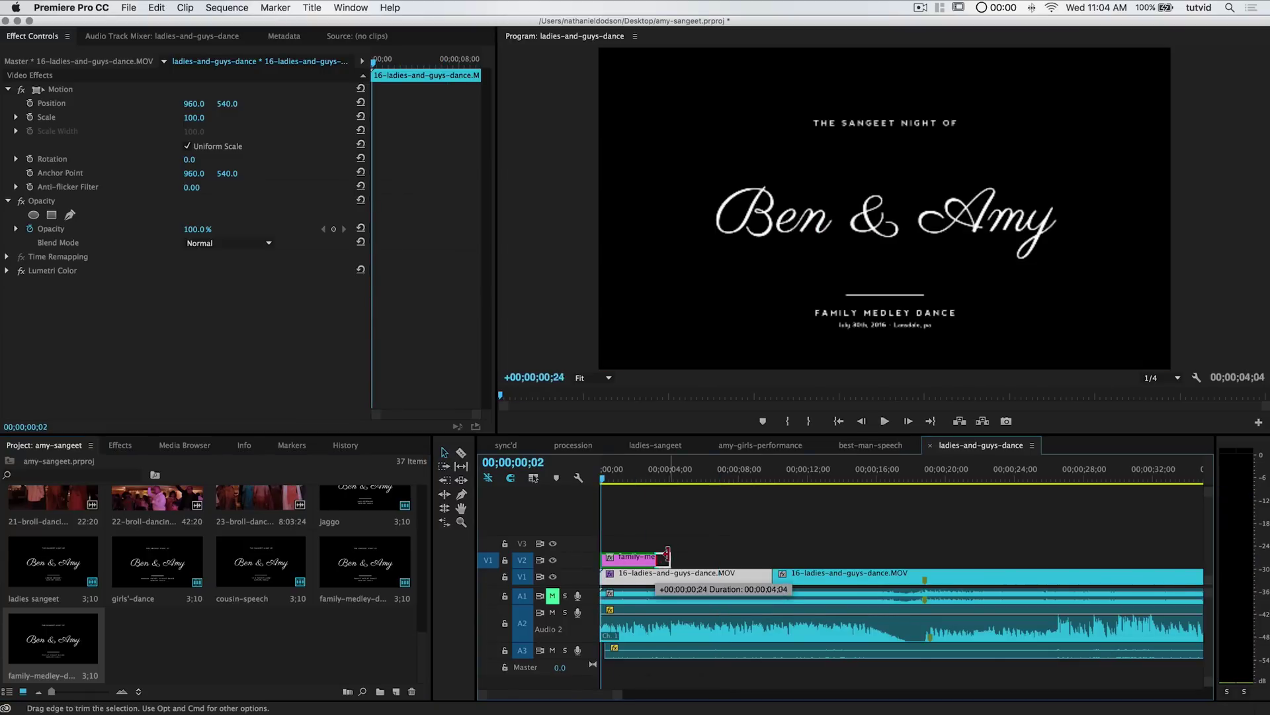
{"action": "left_click_drag", "start_coordinate": [767, 560], "coordinate": [772, 559]}
{"action": "left_click_drag", "start_coordinate": [679, 472], "coordinate": [733, 516]}
{"action": "left_click_drag", "start_coordinate": [646, 481], "coordinate": [601, 483]}
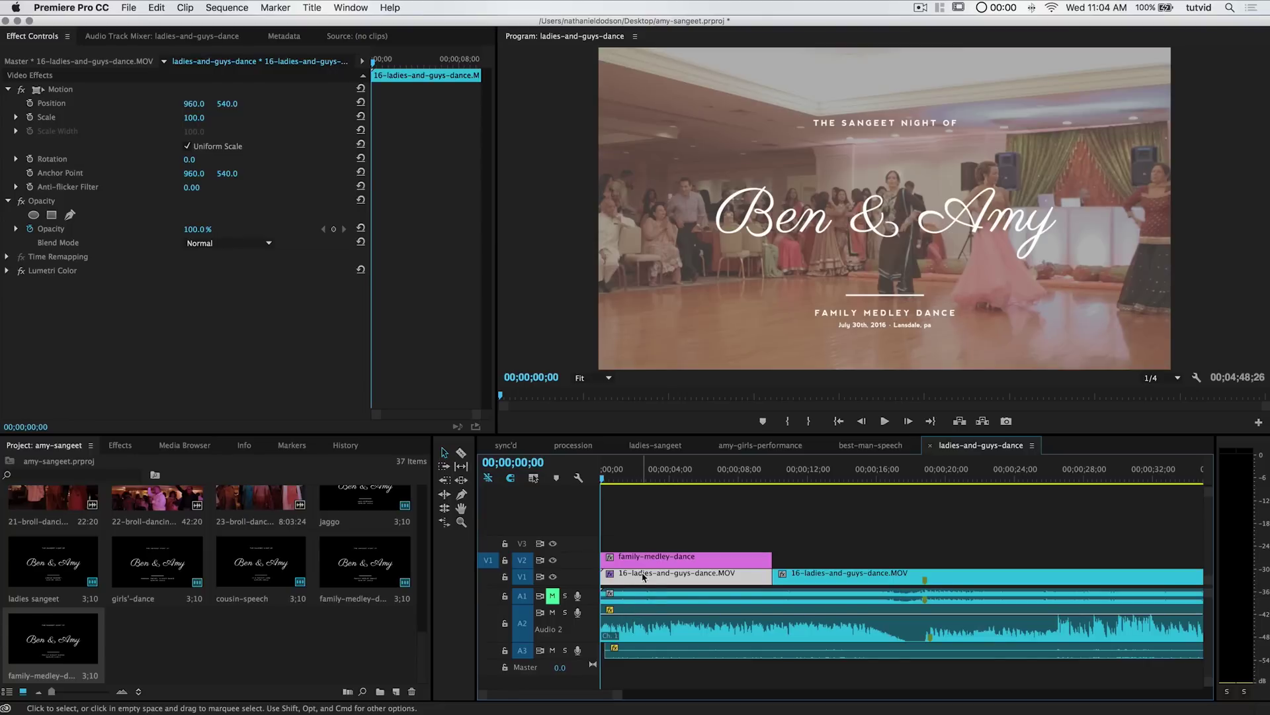
Apply a Constant Gain crossfade to the A2 clip's start and stretch it to about 5 seconds.
{"action": "left_click", "coordinate": [116, 445]}
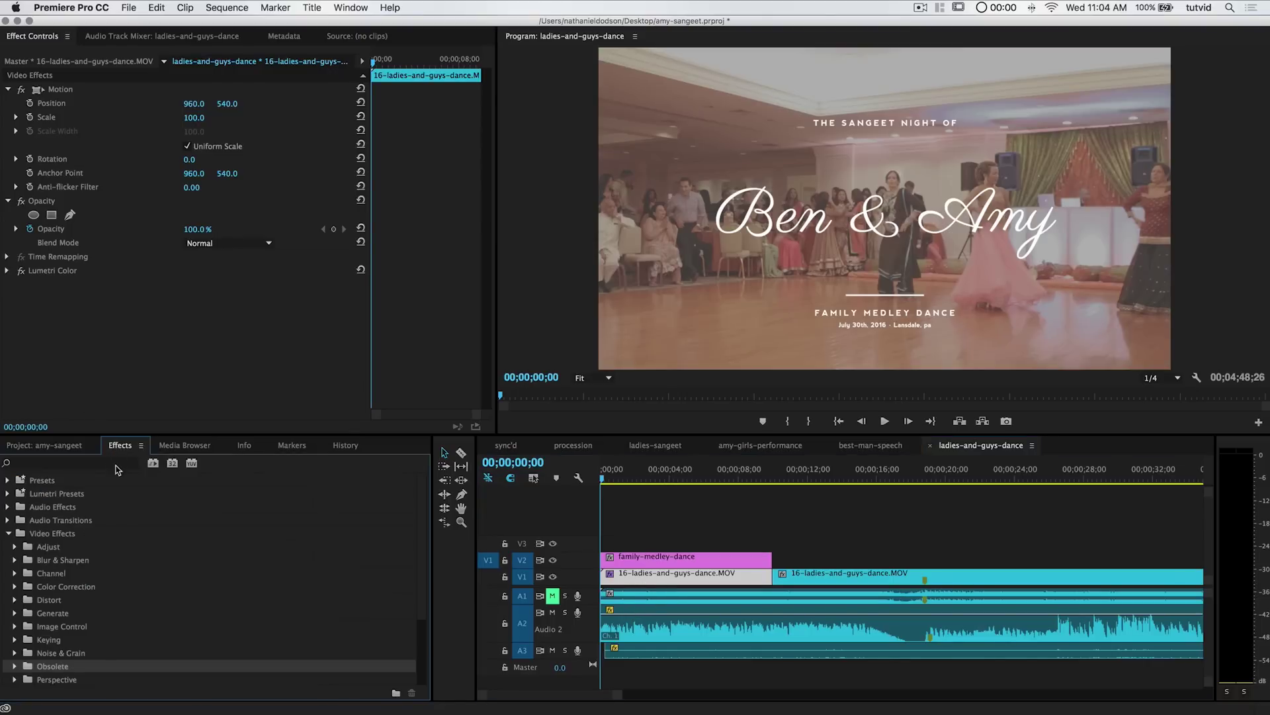
{"action": "left_click", "coordinate": [10, 534]}
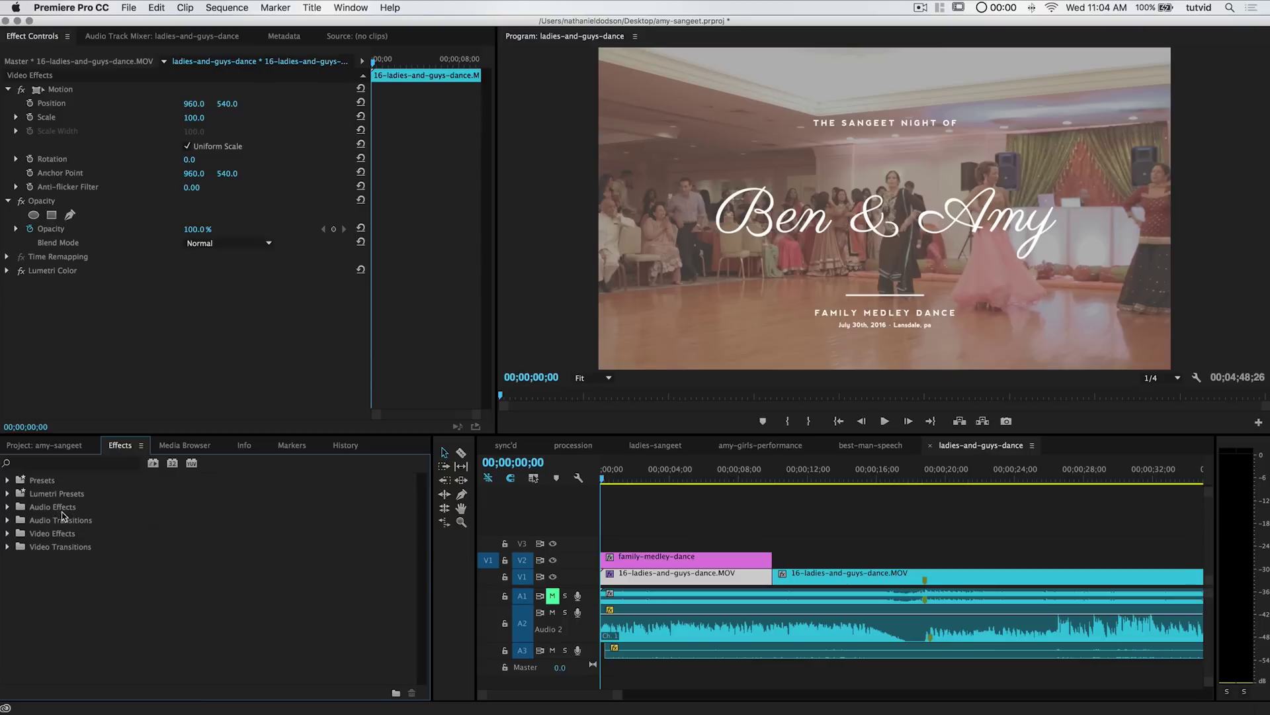
{"action": "double_click", "coordinate": [65, 520]}
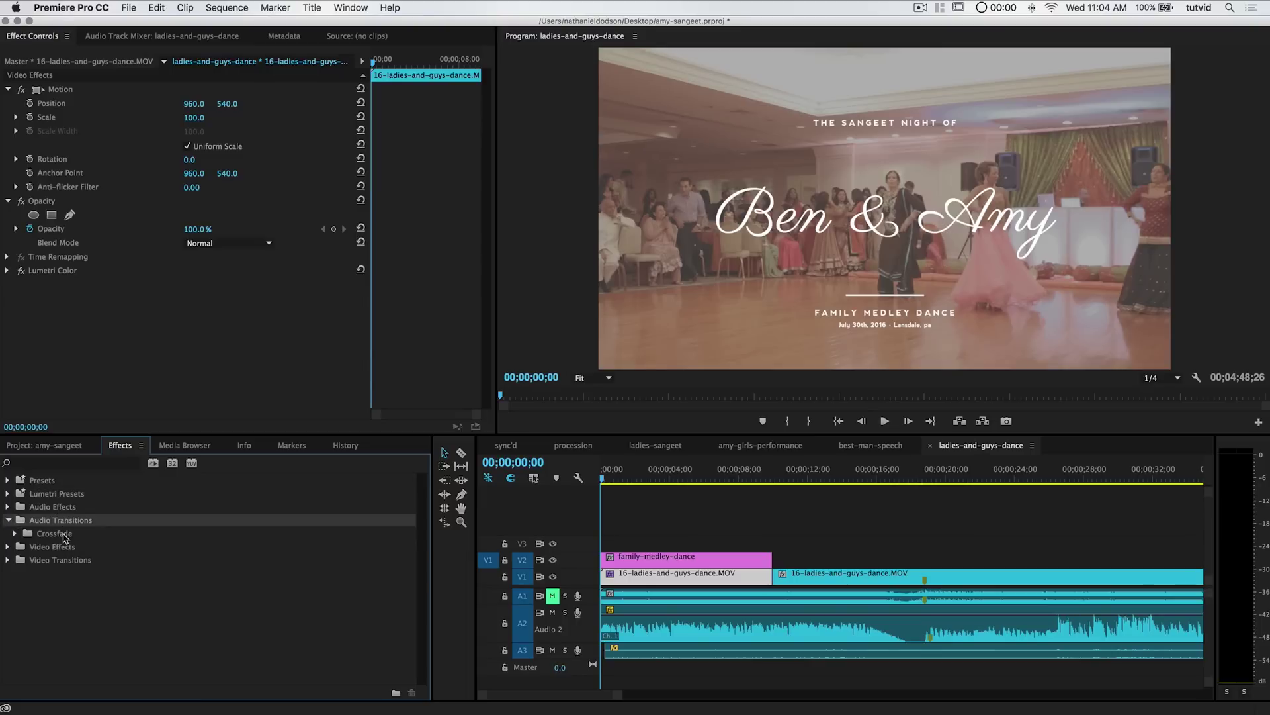
{"action": "double_click", "coordinate": [63, 534]}
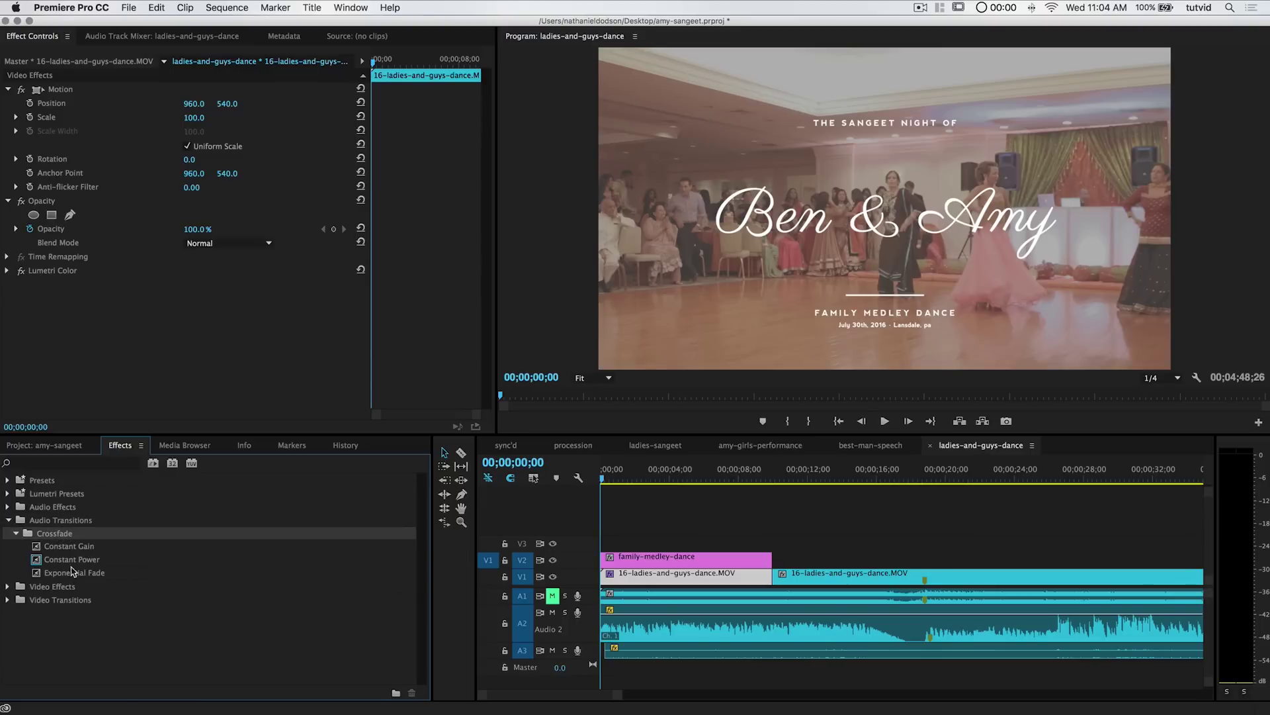
{"action": "left_click_drag", "start_coordinate": [69, 547], "coordinate": [83, 561]}
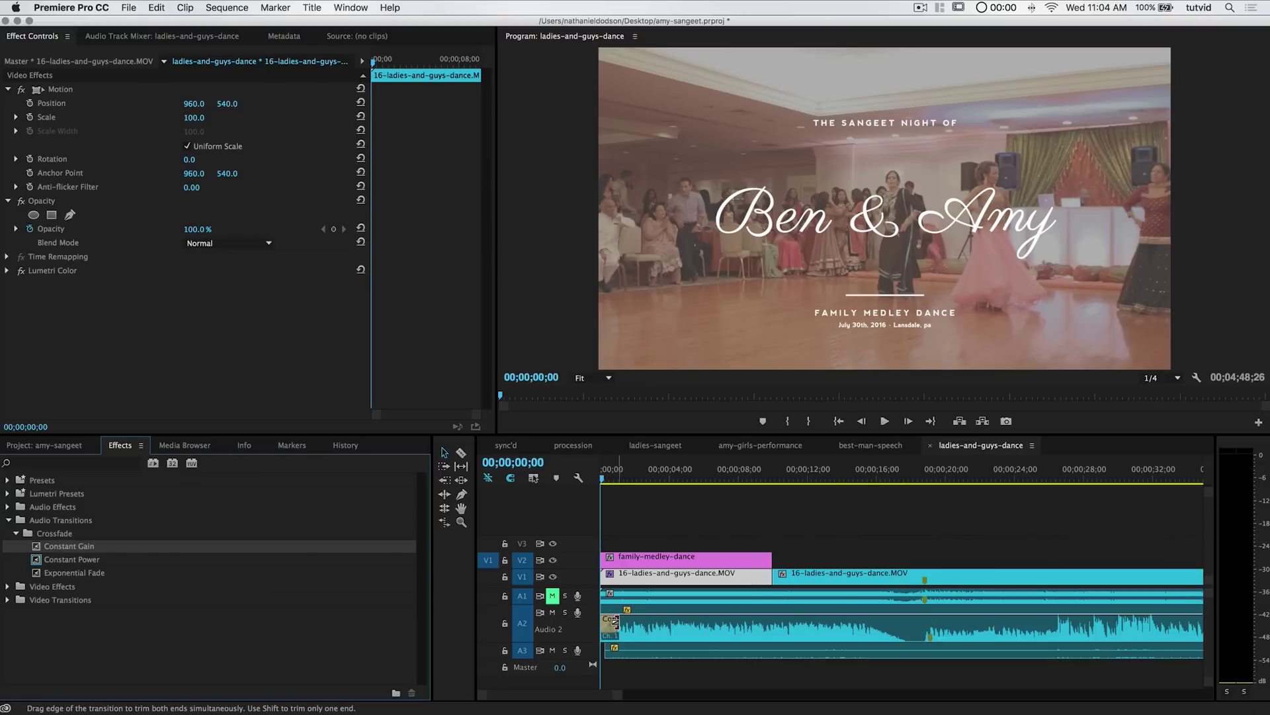
{"action": "left_click_drag", "start_coordinate": [610, 620], "coordinate": [612, 623]}
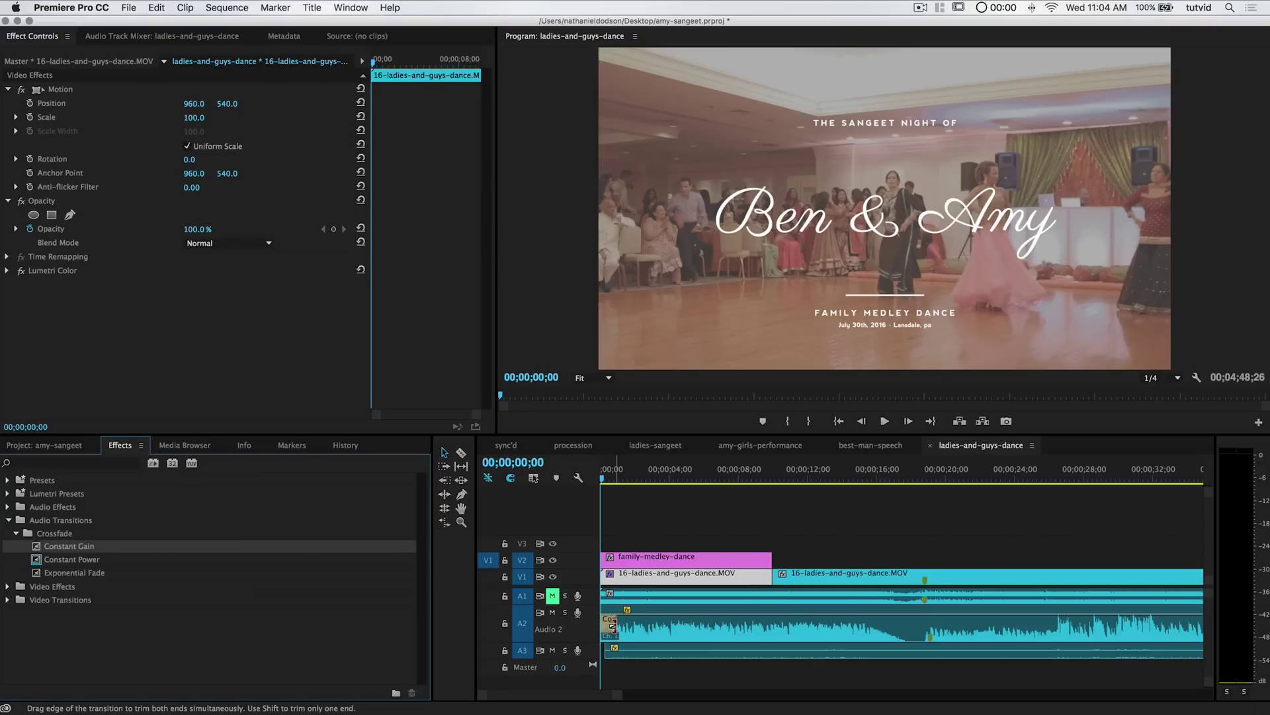
{"action": "left_click", "coordinate": [688, 474]}
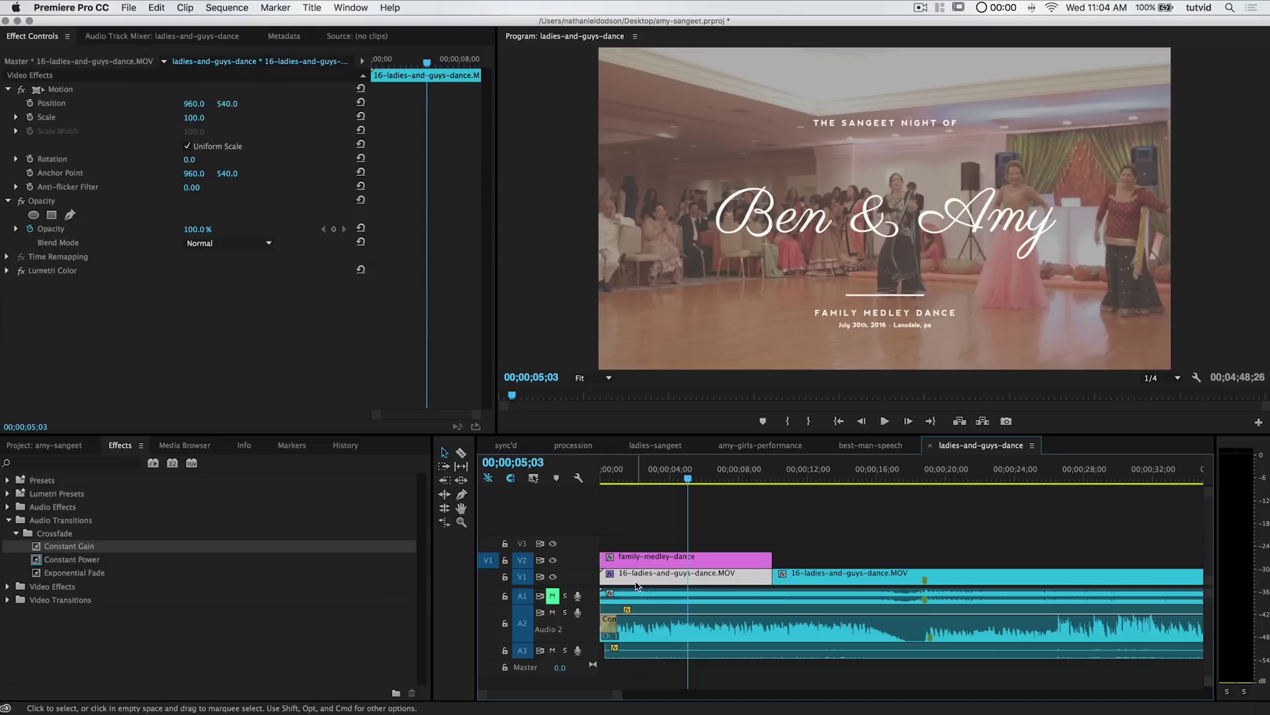
{"action": "left_click_drag", "start_coordinate": [614, 642], "coordinate": [684, 637]}
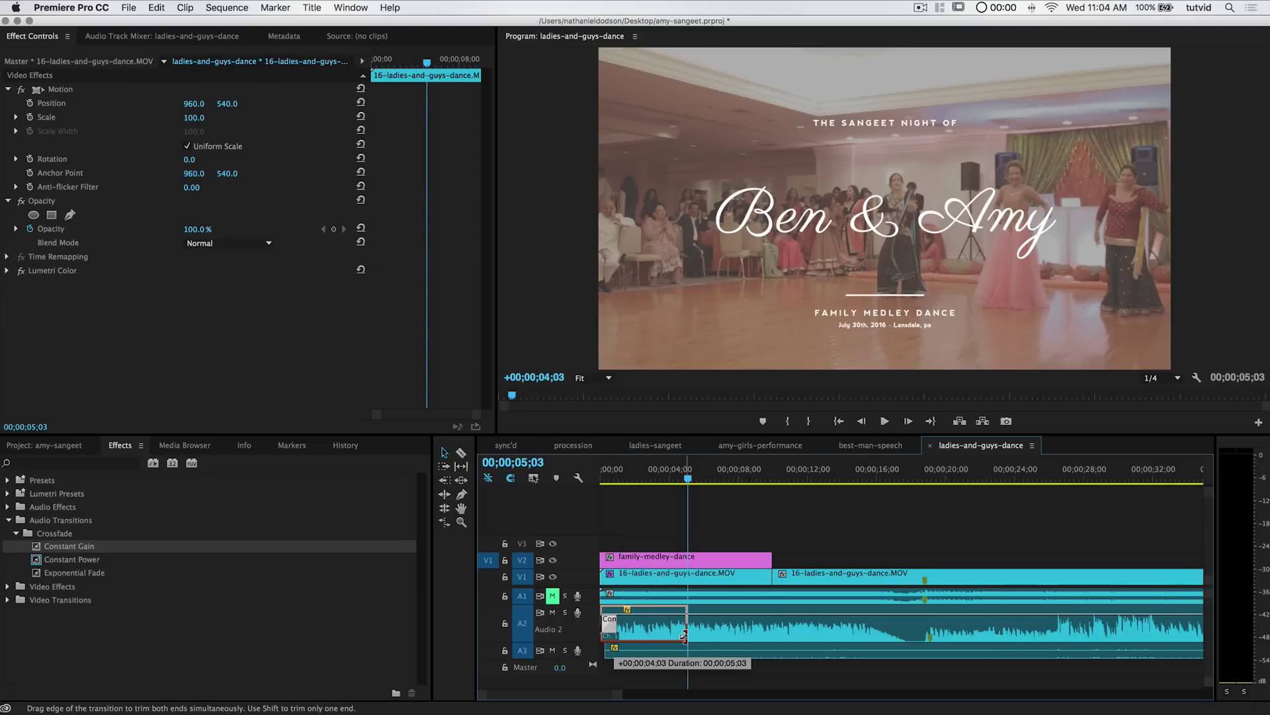
Play the ladies-and-guys-dance sequence from the start to hear the audio fade-in.
{"action": "left_click_drag", "start_coordinate": [655, 444], "coordinate": [562, 456]}
{"action": "left_click", "coordinate": [982, 448]}
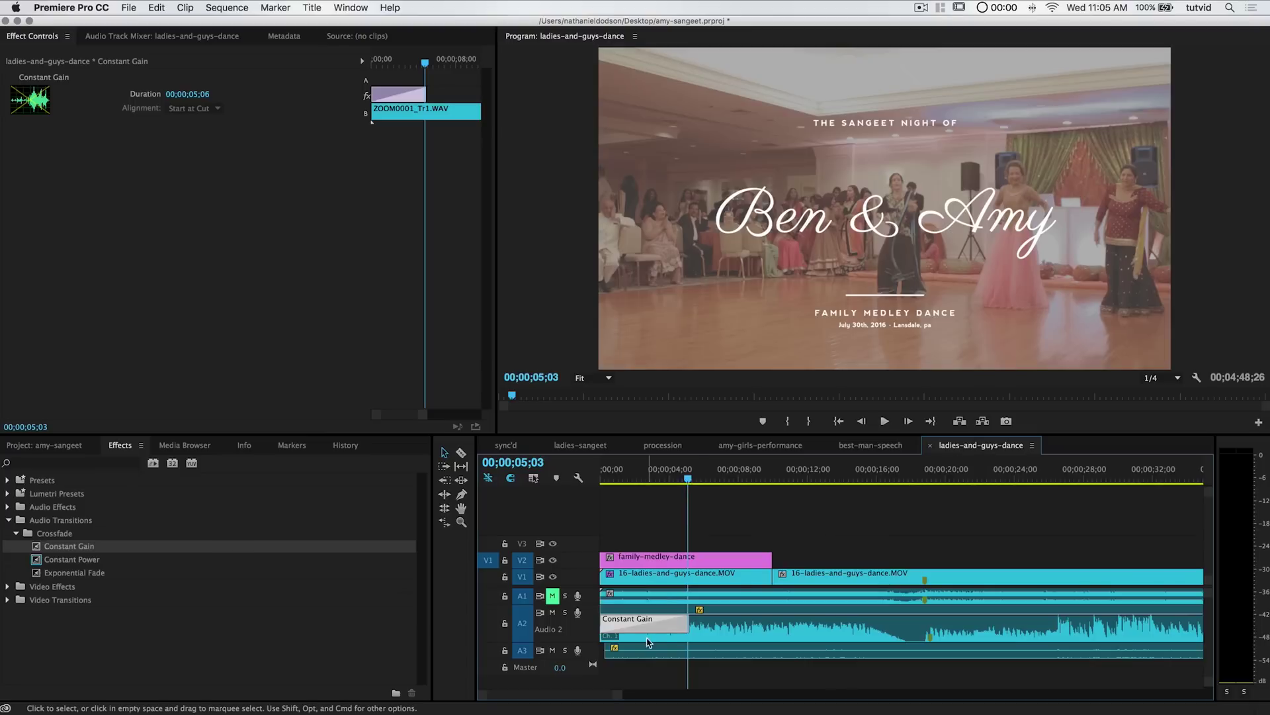
{"action": "key", "text": "Home"}
{"action": "key", "text": "space"}
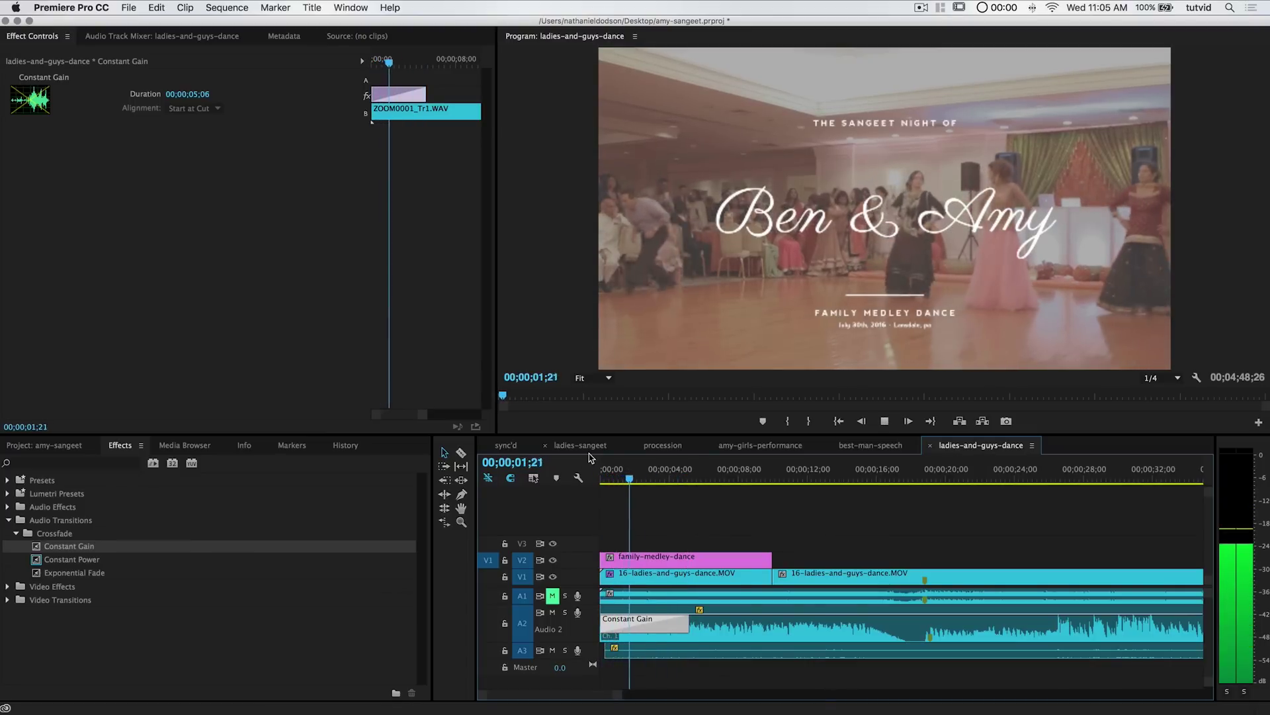
{"action": "key", "text": "space"}
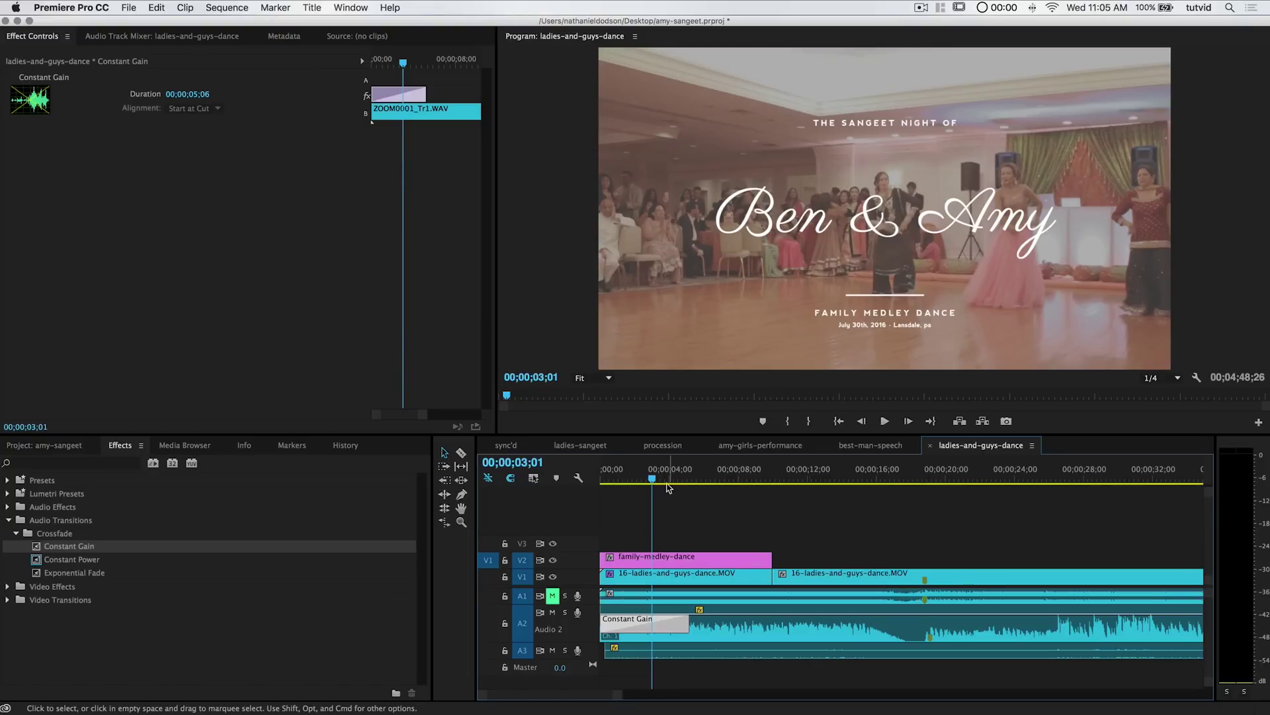
{"action": "double_click", "coordinate": [40, 521]}
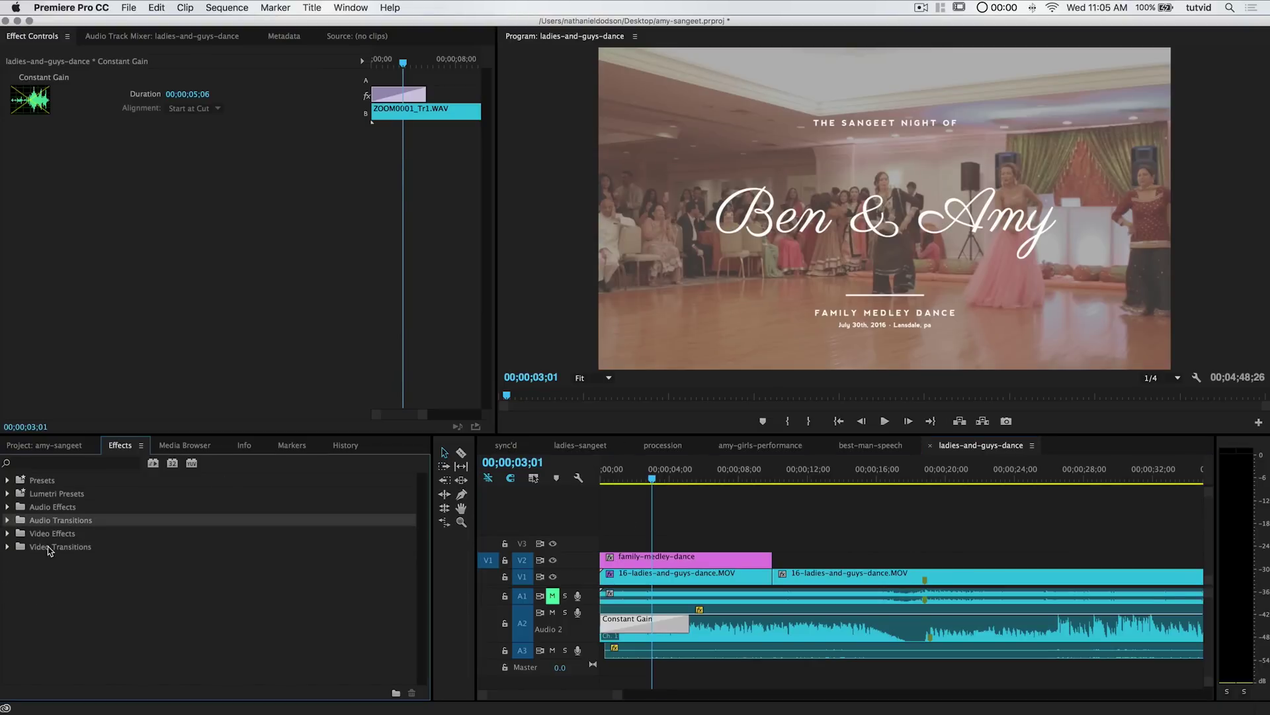
Add a Cross Dissolve at the V1 edit between the two dance shots and preview it.
{"action": "double_click", "coordinate": [49, 548]}
{"action": "double_click", "coordinate": [67, 572]}
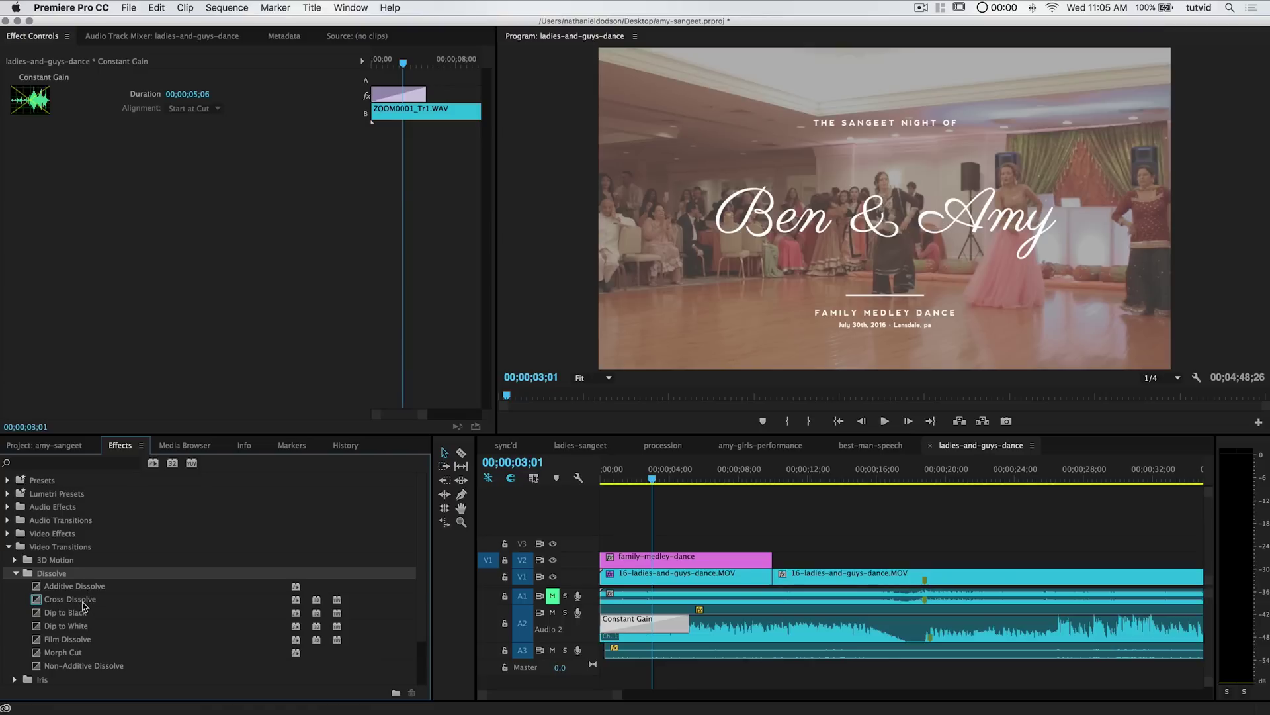
{"action": "left_click_drag", "start_coordinate": [84, 604], "coordinate": [779, 579]}
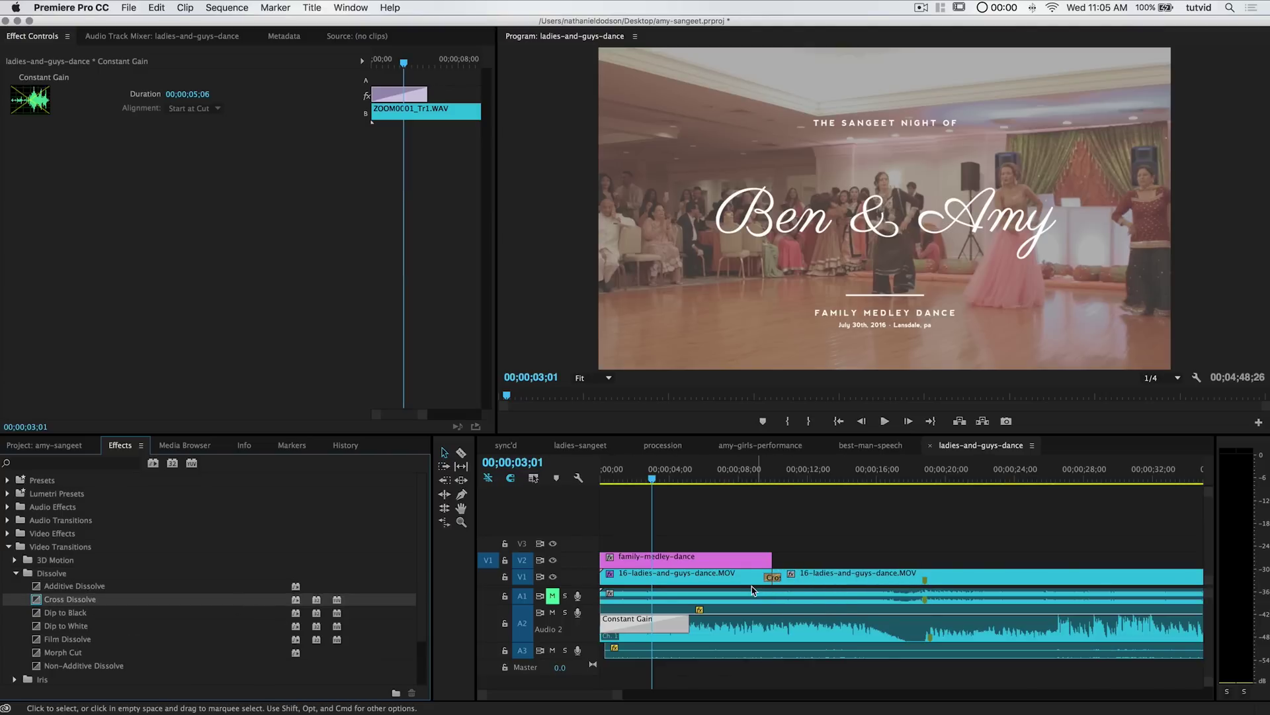
{"action": "left_click", "coordinate": [752, 473]}
{"action": "key", "text": "space"}
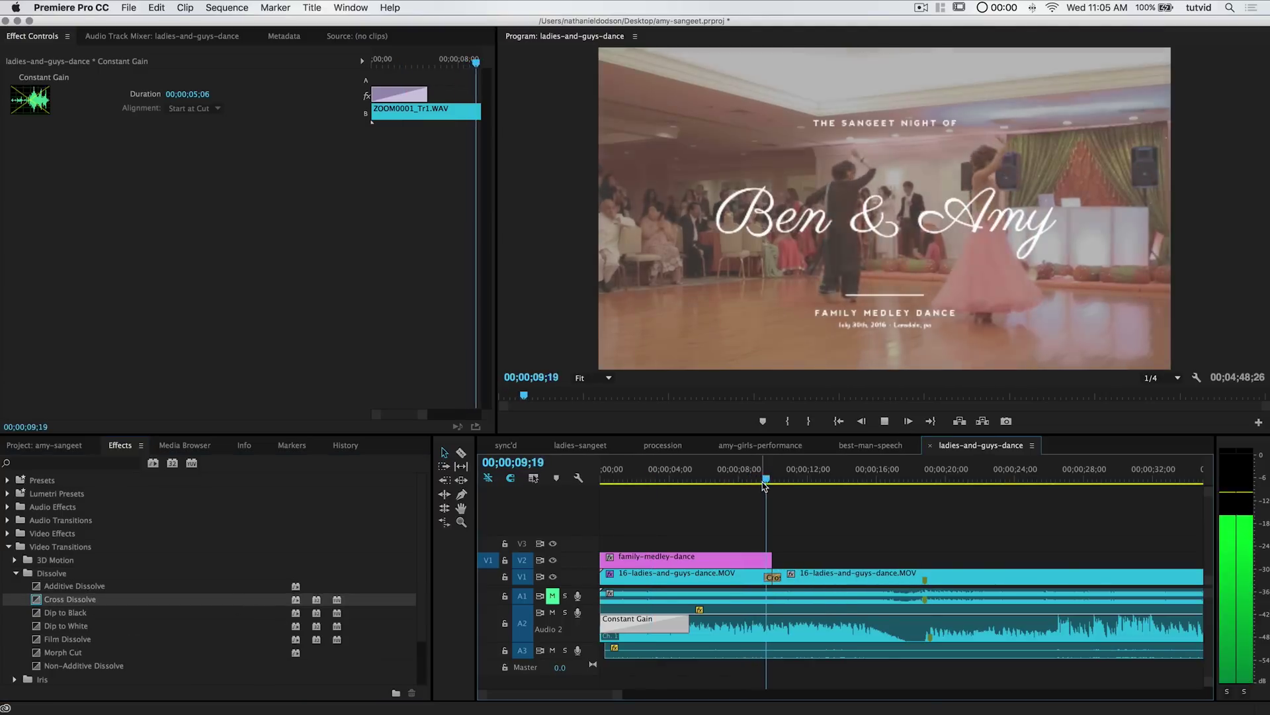
{"action": "key", "text": "space"}
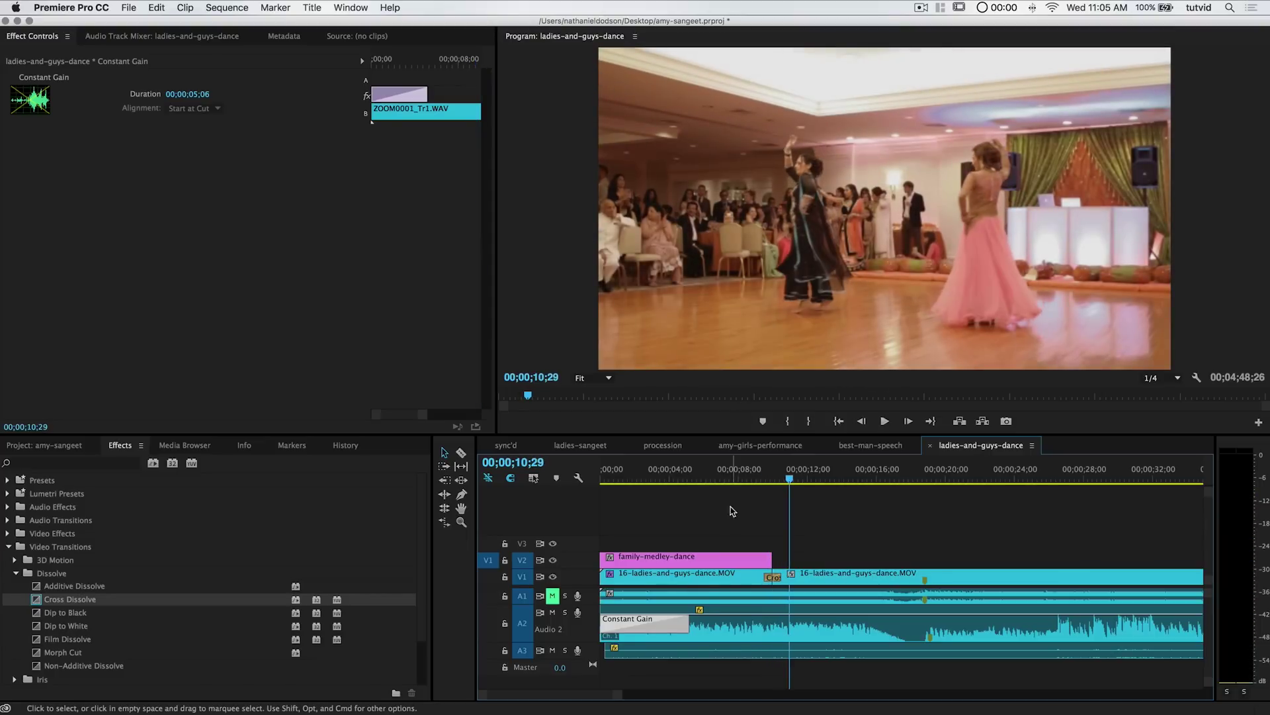
Add a Cross Dissolve at the end of the V2 title and preview its fade-out.
{"action": "left_click", "coordinate": [762, 479]}
{"action": "left_click_drag", "start_coordinate": [58, 602], "coordinate": [667, 570]}
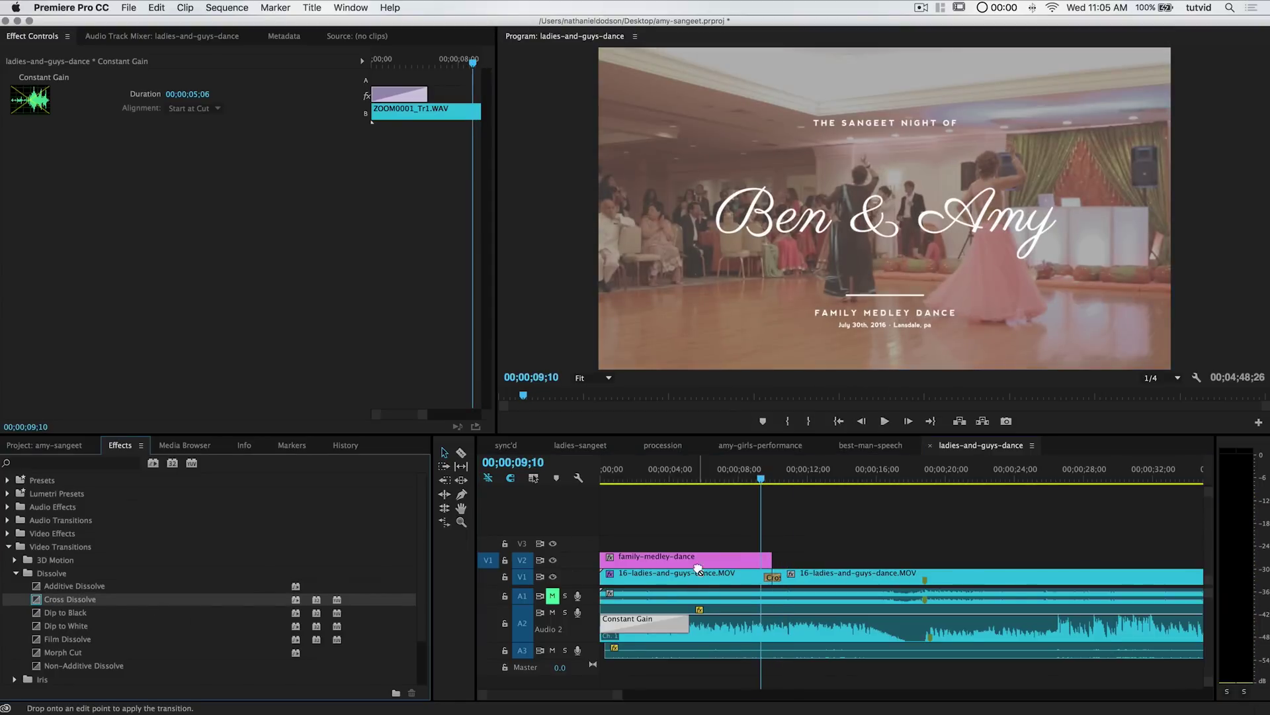
{"action": "left_click_drag", "start_coordinate": [771, 563], "coordinate": [769, 561]}
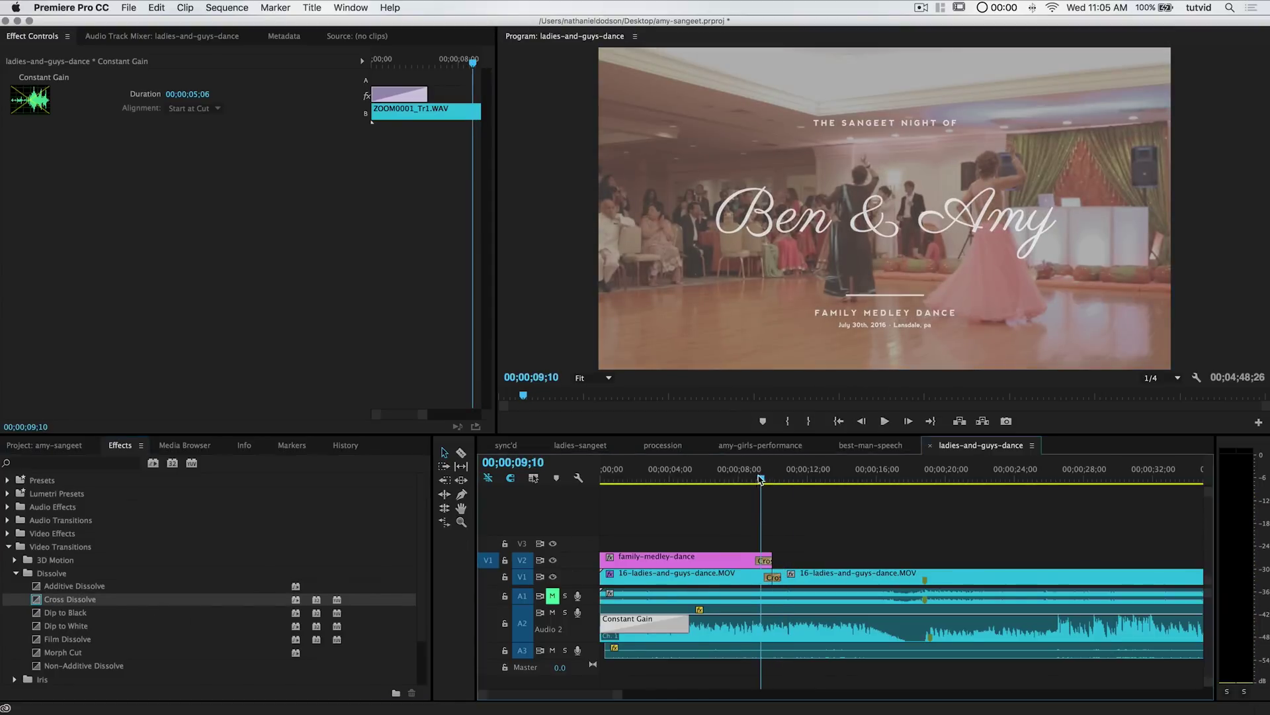
{"action": "left_click", "coordinate": [750, 471]}
{"action": "key", "text": "space"}
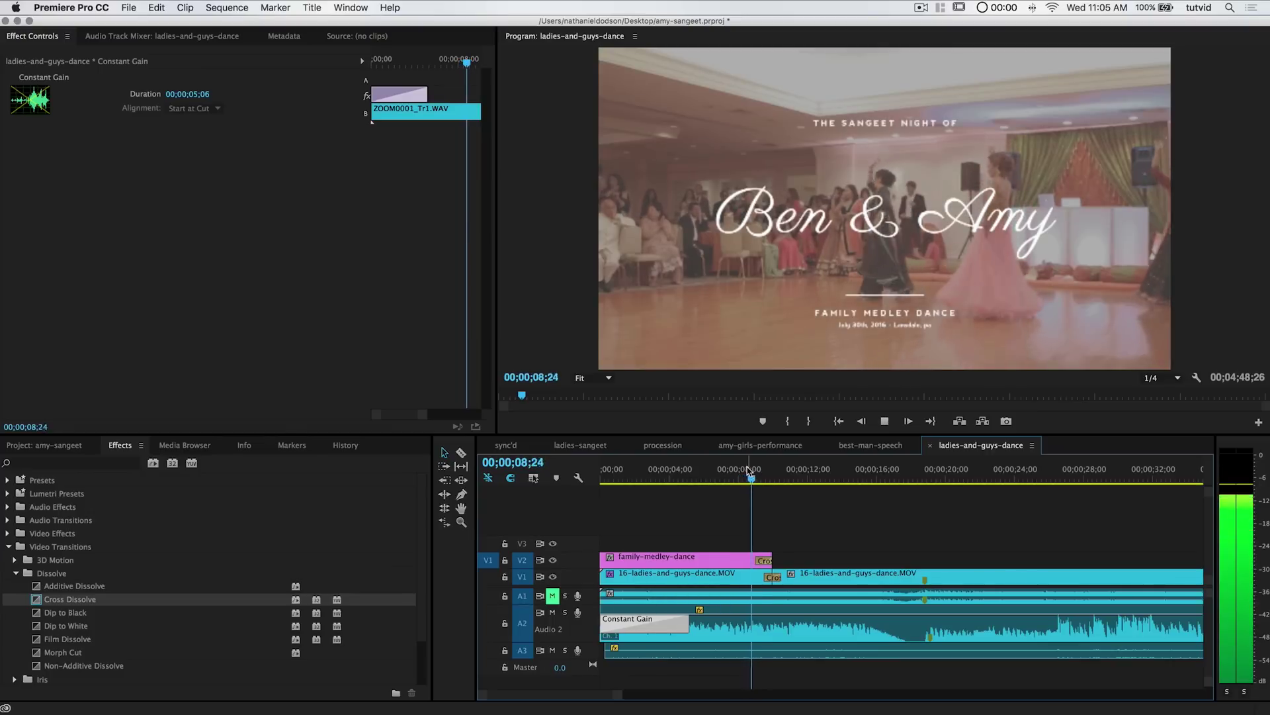
{"action": "key", "text": "space"}
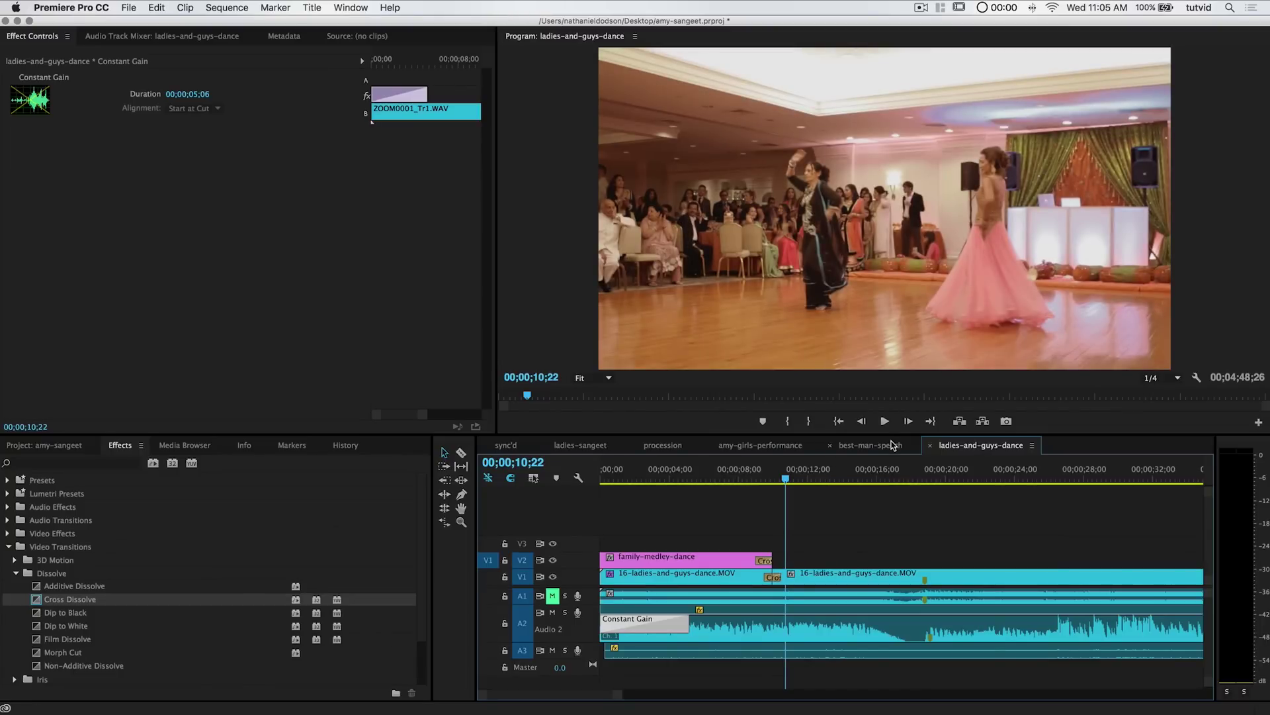
Add a Cross Dissolve at the start of the V2 title and preview its fade-in.
{"action": "left_click_drag", "start_coordinate": [752, 475], "coordinate": [640, 471]}
{"action": "left_click_drag", "start_coordinate": [71, 599], "coordinate": [320, 583]}
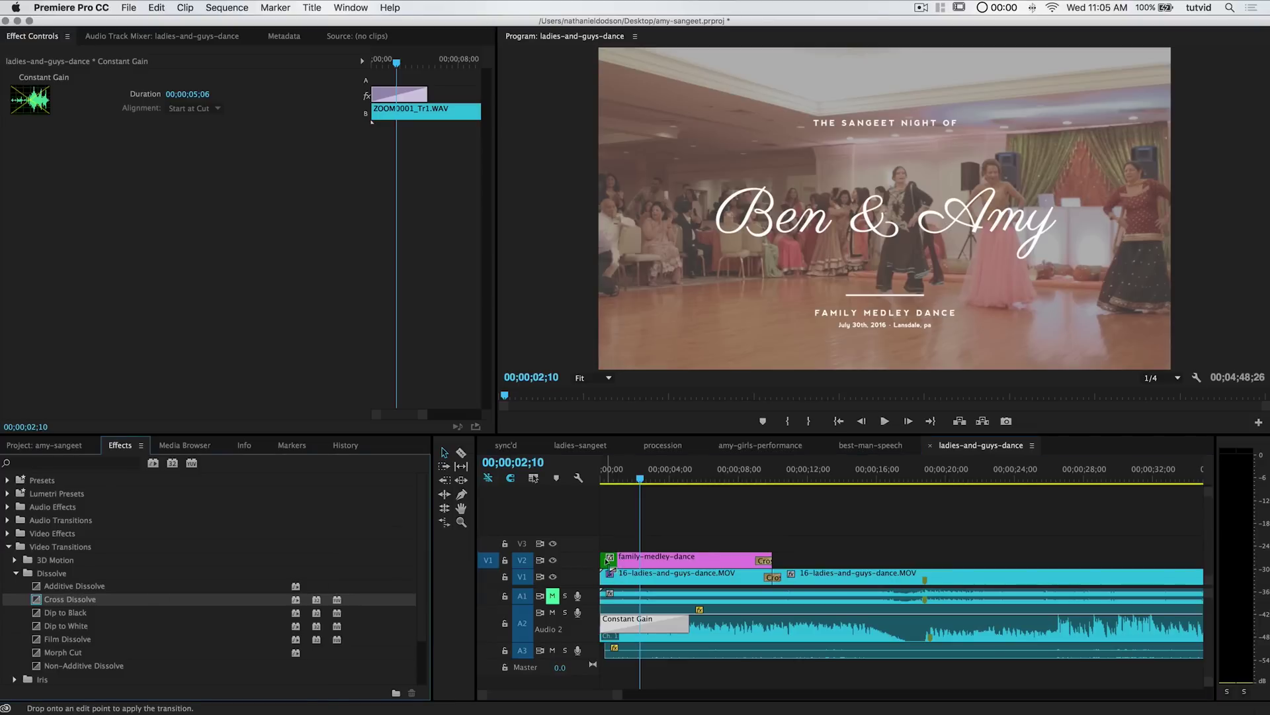
{"action": "left_click_drag", "start_coordinate": [608, 560], "coordinate": [609, 559]}
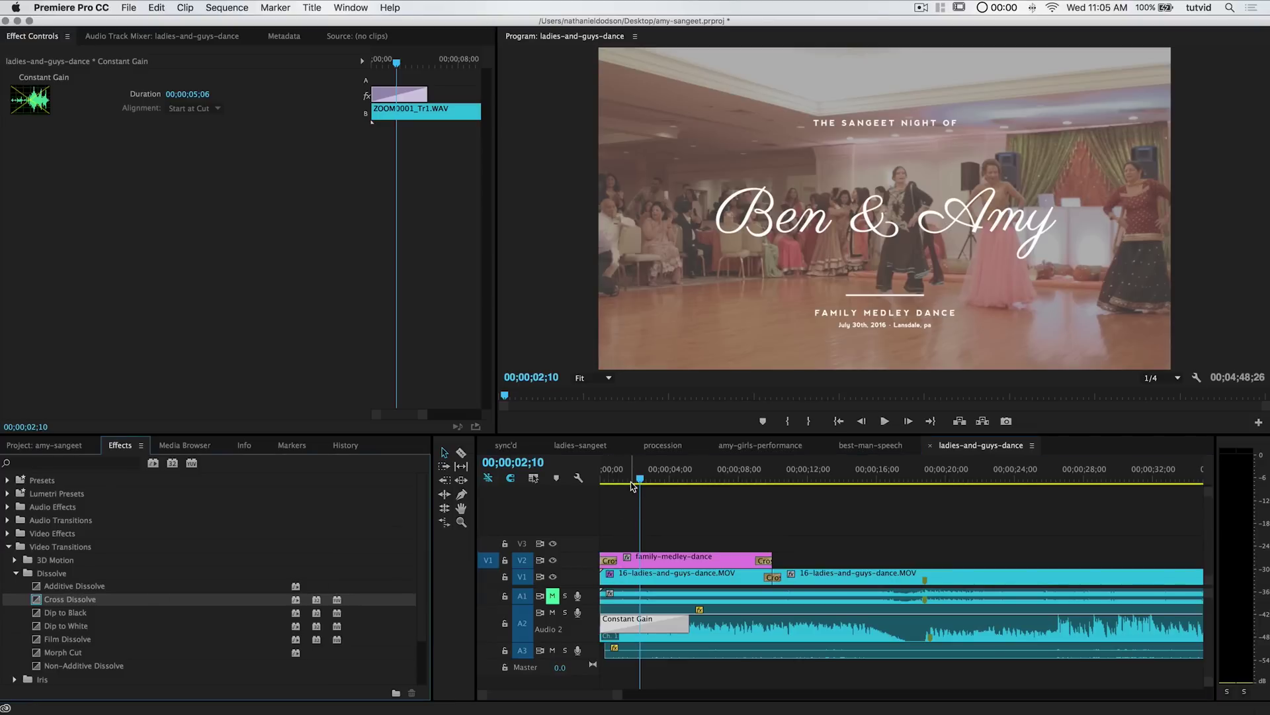
{"action": "key", "text": "Home"}
{"action": "key", "text": "space"}
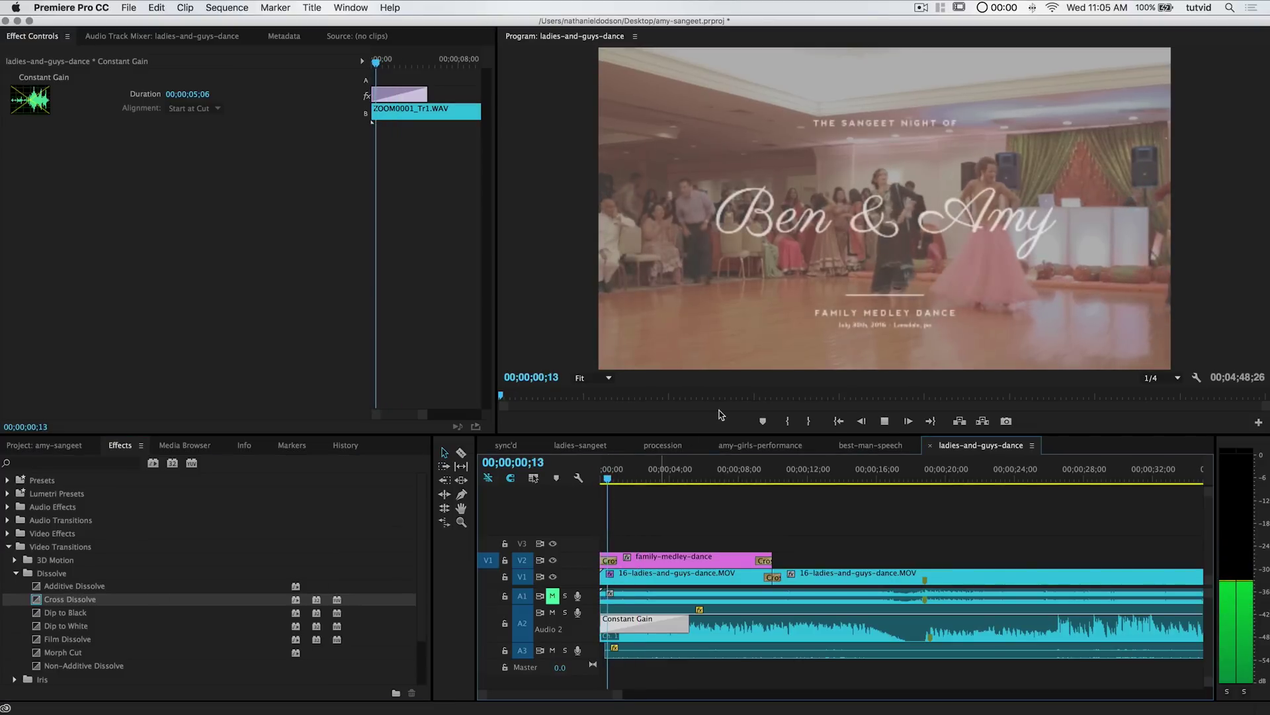
{"action": "key", "text": "space"}
Add a Cross Dissolve at the start of the first V1 dance clip to fade in from black.
{"action": "left_click", "coordinate": [73, 603]}
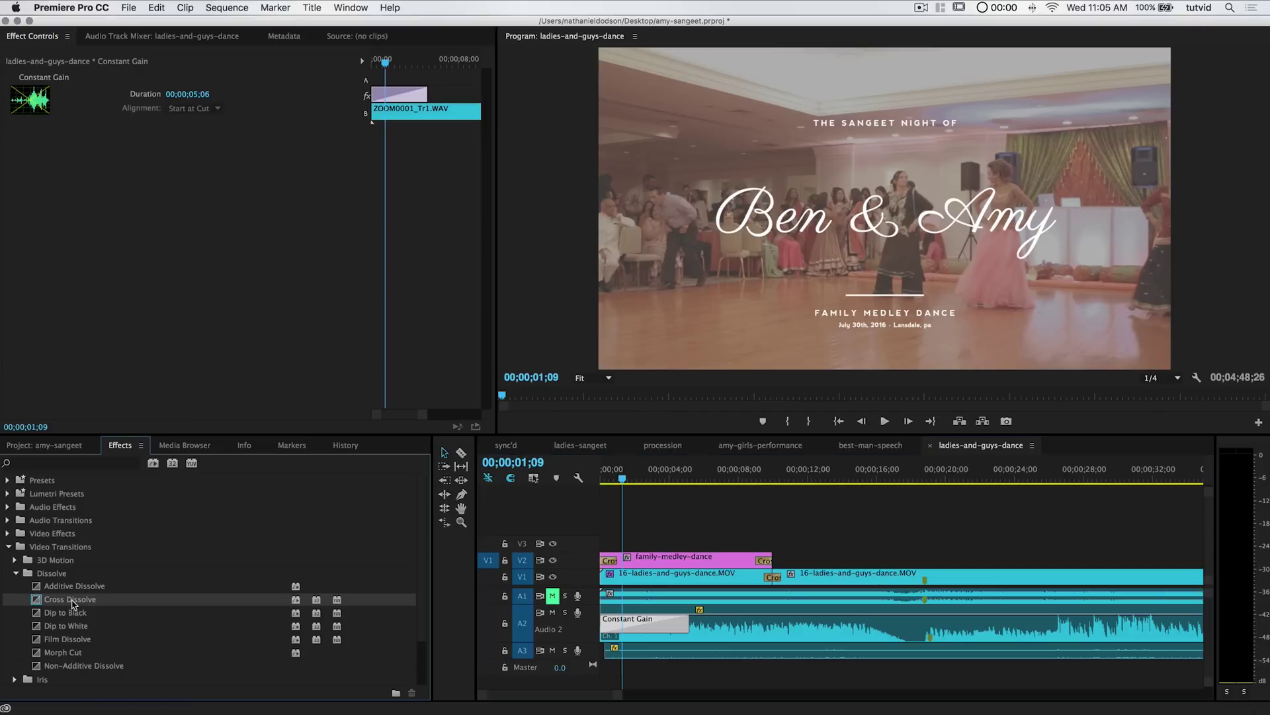
{"action": "left_click_drag", "start_coordinate": [612, 582], "coordinate": [612, 582]}
{"action": "left_click_drag", "start_coordinate": [622, 479], "coordinate": [566, 478]}
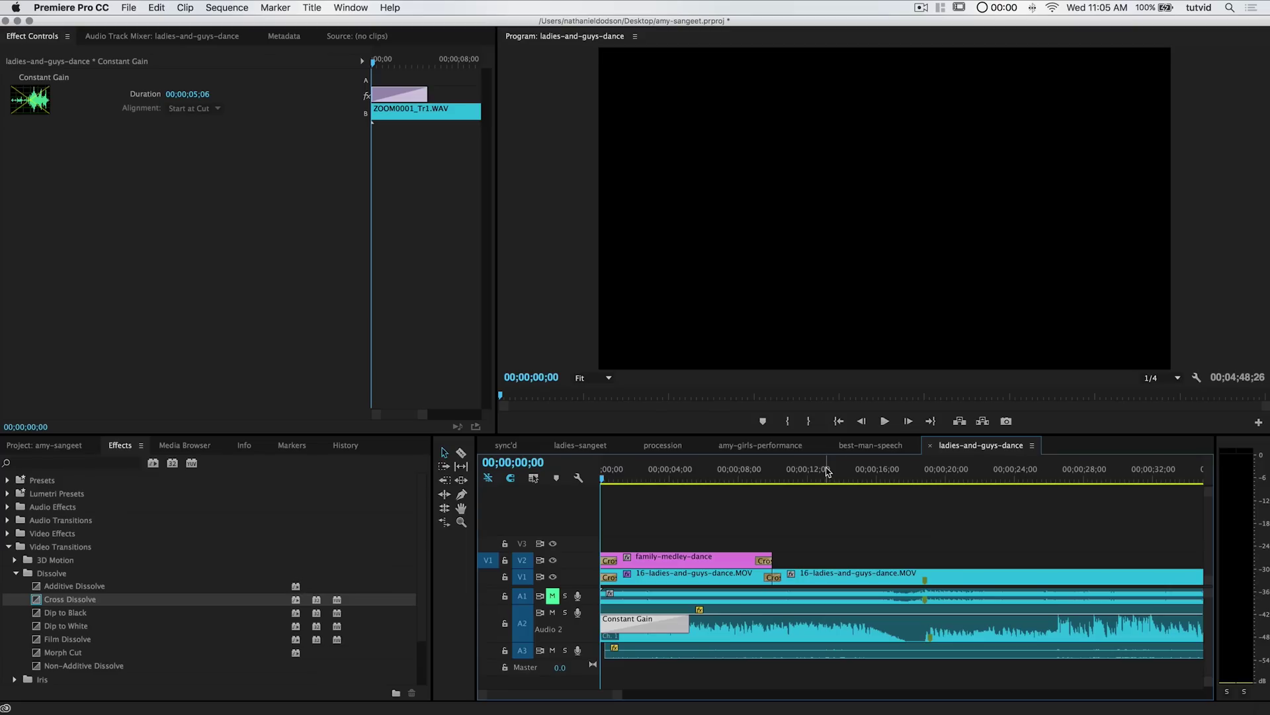
{"action": "key", "text": "space"}
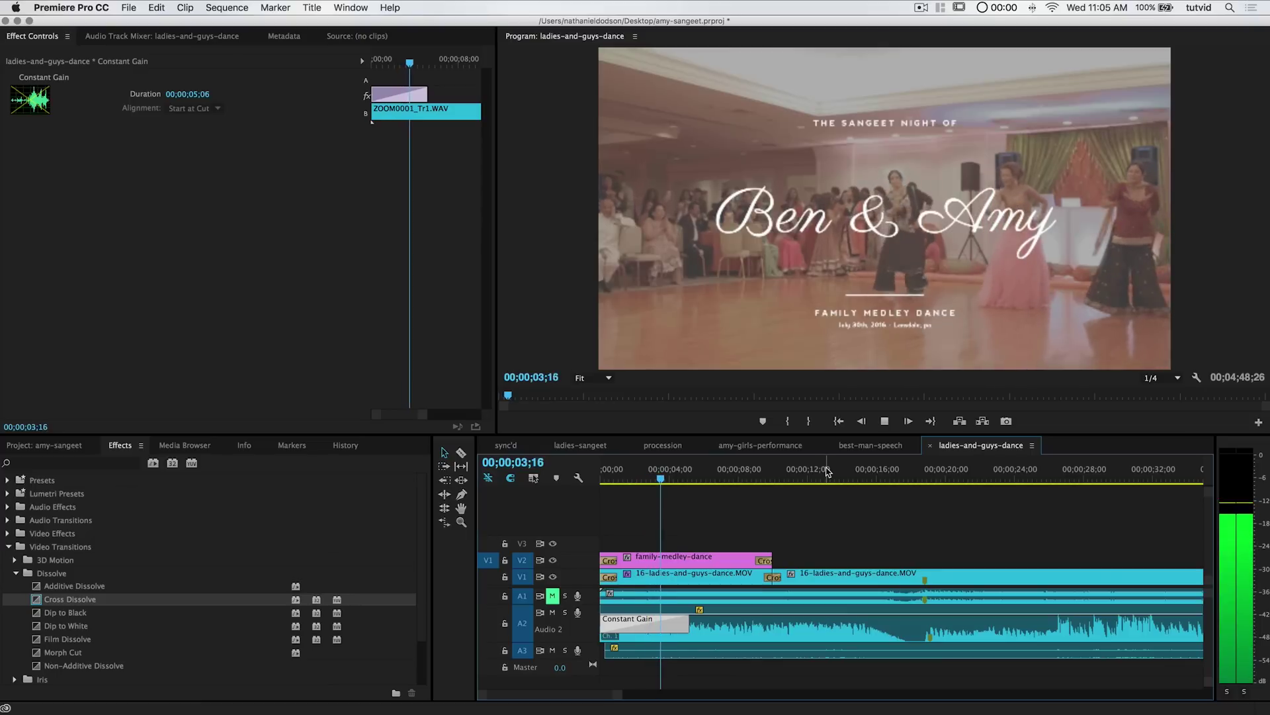
{"action": "key", "text": "space"}
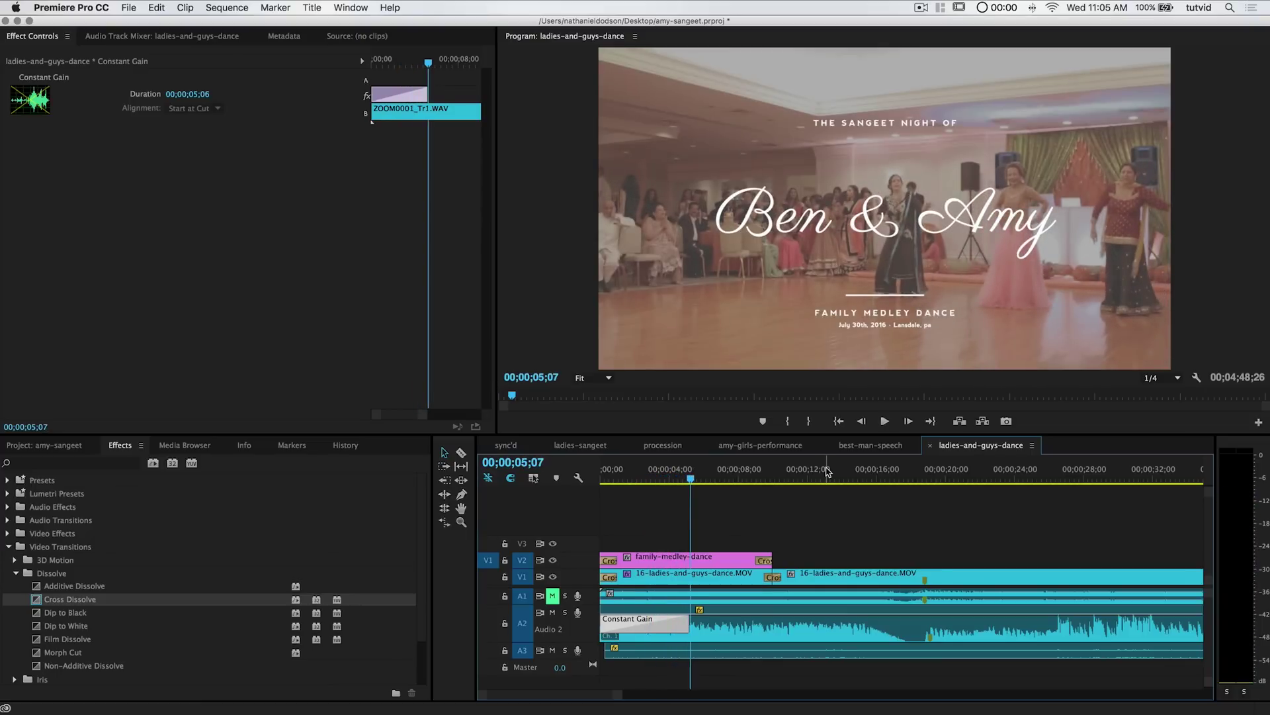